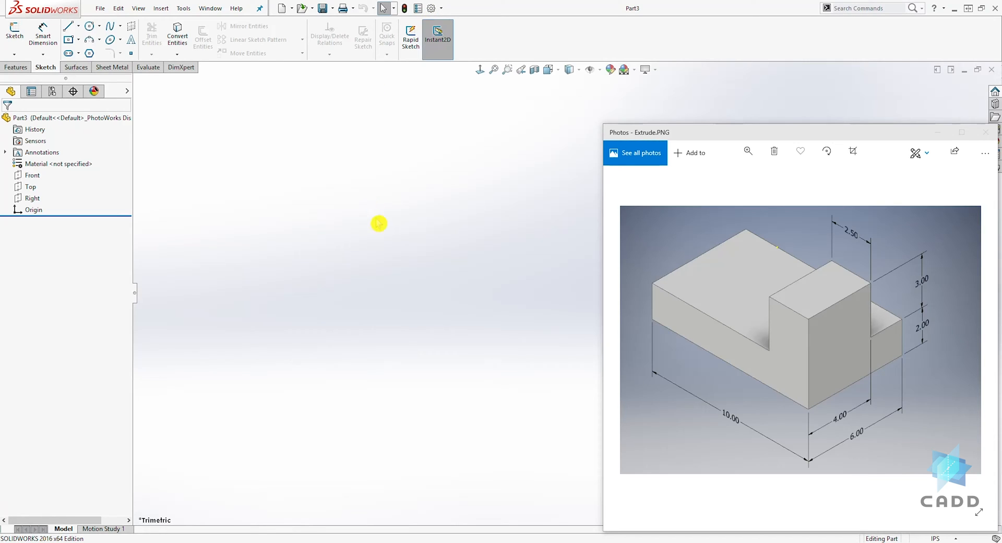
# - Check the unit system in the document properties, leaving the settings as they are
pyautogui.click(432, 9)
pyautogui.click(267, 96)
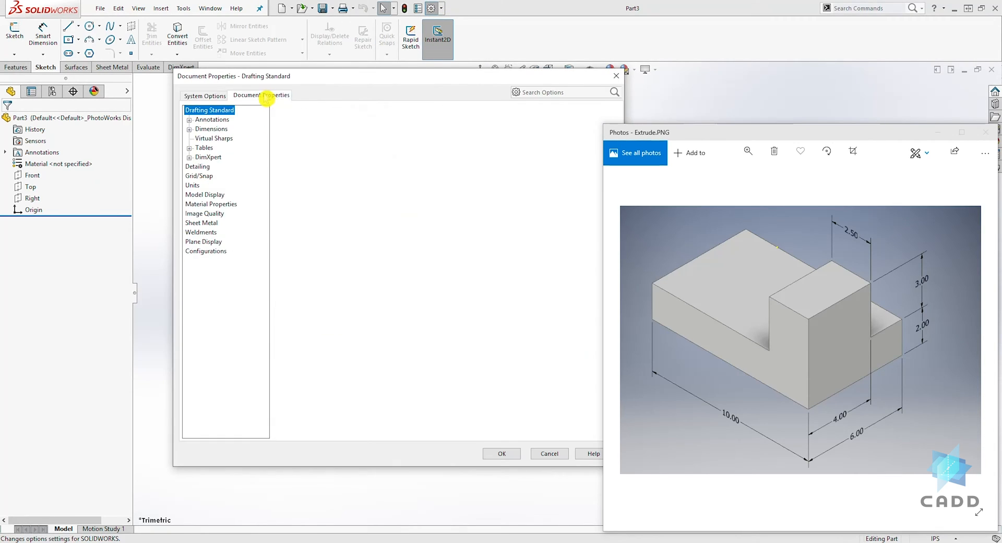
pyautogui.click(192, 185)
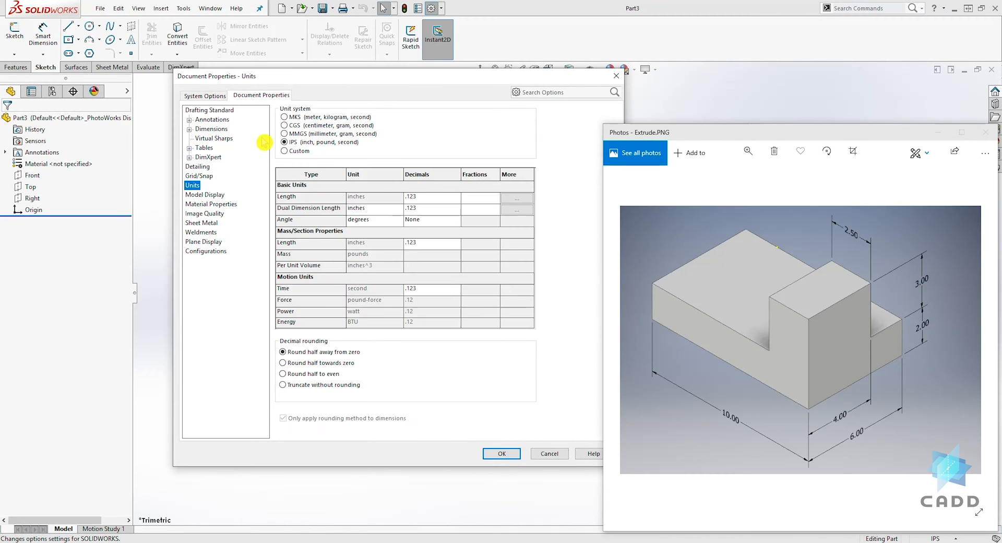
pyautogui.click(554, 454)
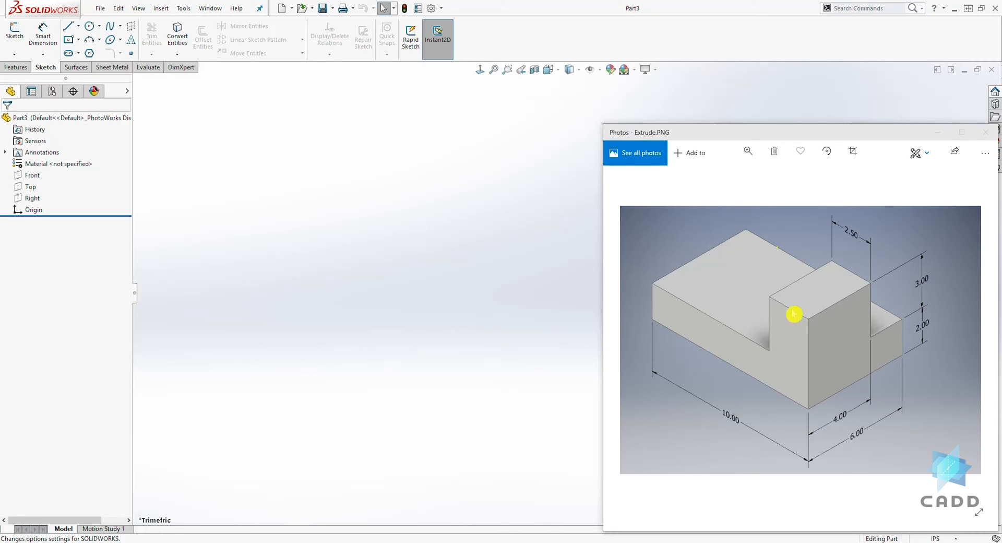
# - Start a sketch on the Top plane and draw a center rectangle about 4.64 in wide from the origin
pyautogui.click(17, 28)
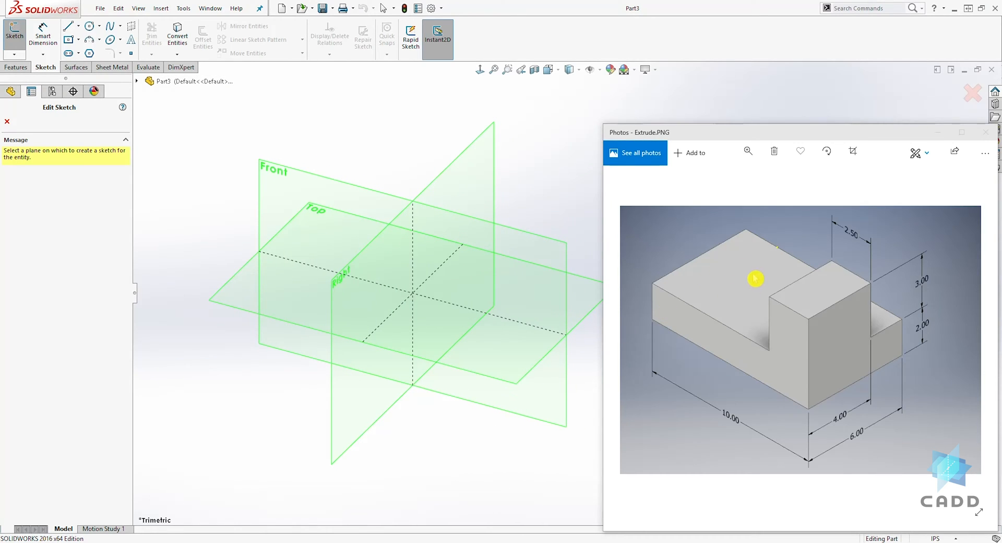
pyautogui.click(593, 300)
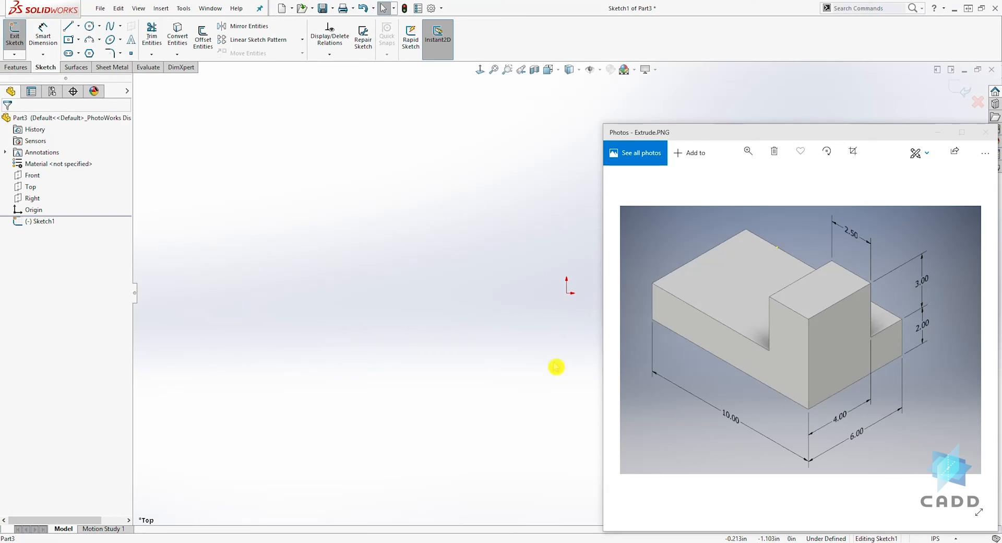
pyautogui.keyDown('ctrl'); pyautogui.moveTo(544, 371); pyautogui.dragTo(323, 387, button='middle'); pyautogui.keyUp('ctrl')
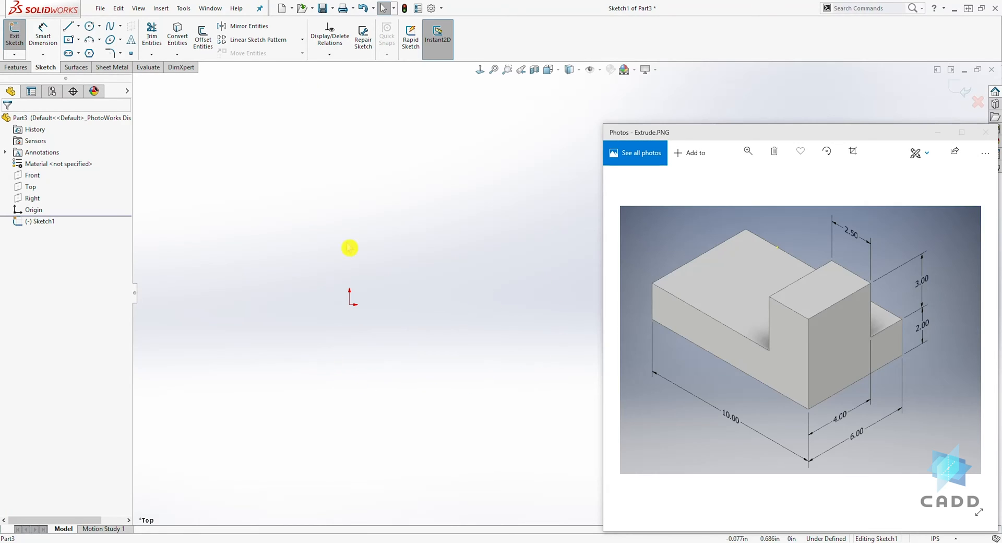
pyautogui.click(79, 39)
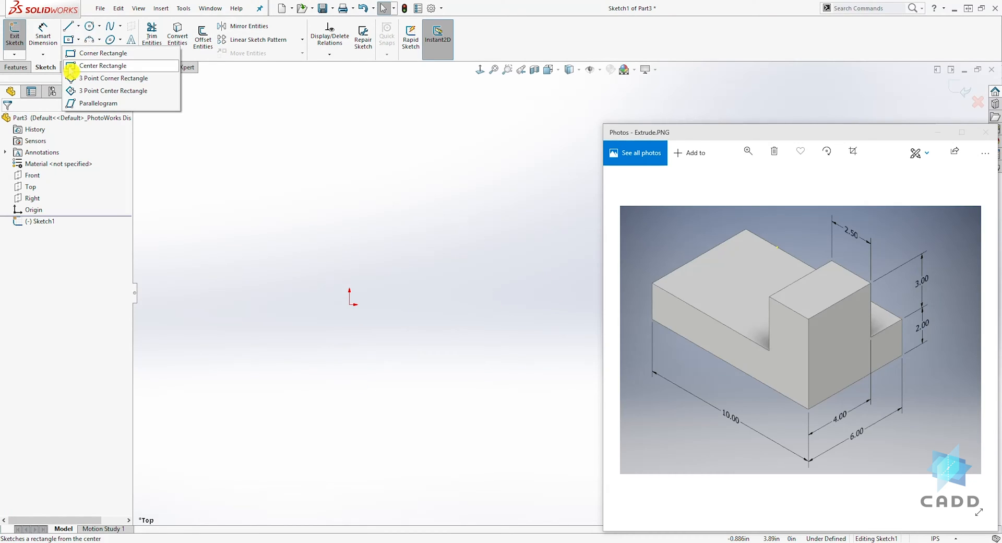
pyautogui.click(70, 67)
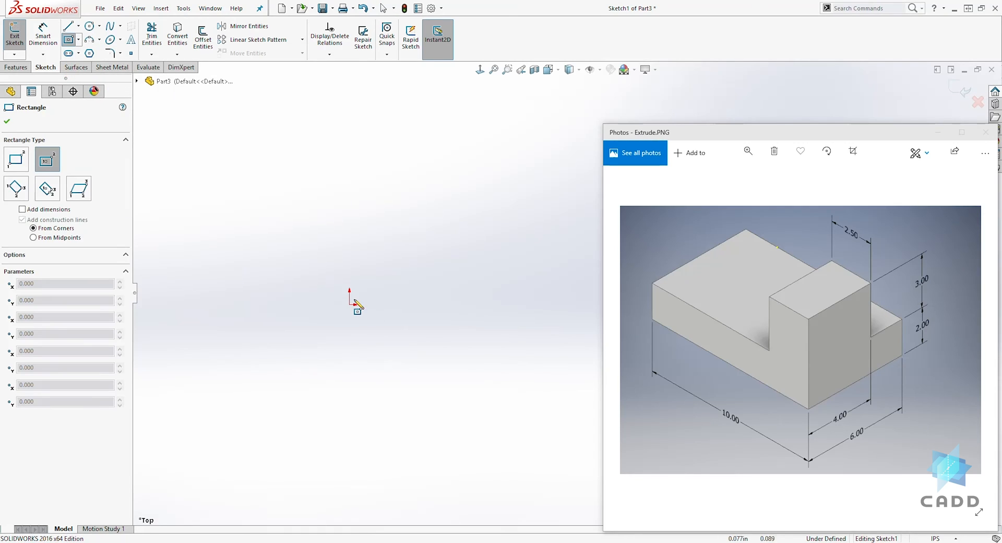
pyautogui.moveTo(349, 304); pyautogui.dragTo(491, 200)
# - Dimension the rectangle to 10 in wide and 6 in high
pyautogui.click(43, 32)
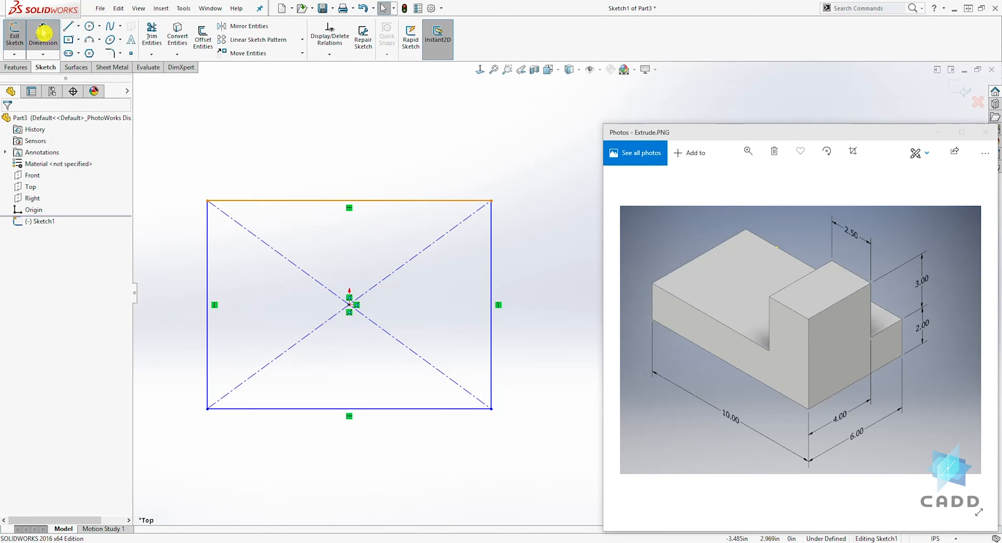
pyautogui.click(358, 200)
pyautogui.click(357, 158)
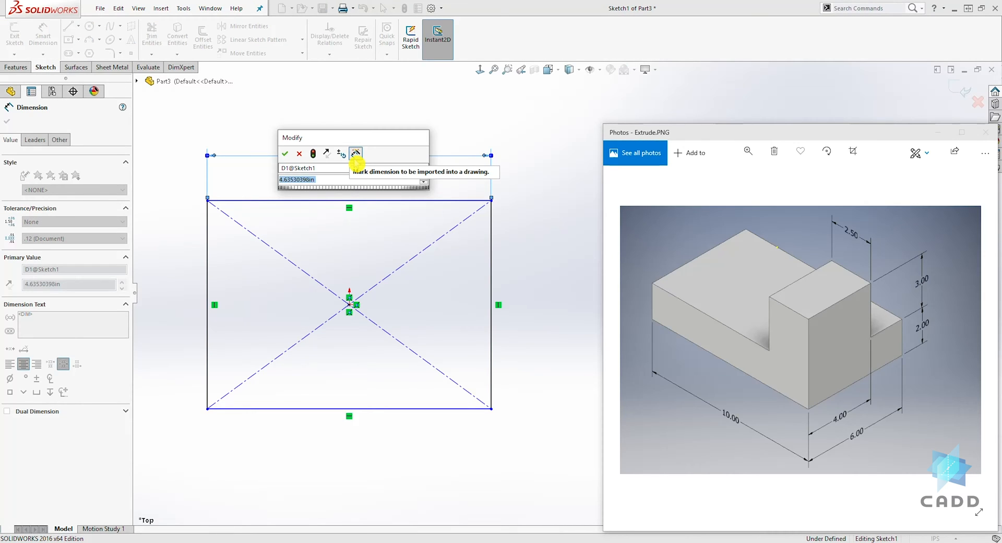
pyautogui.write('10')
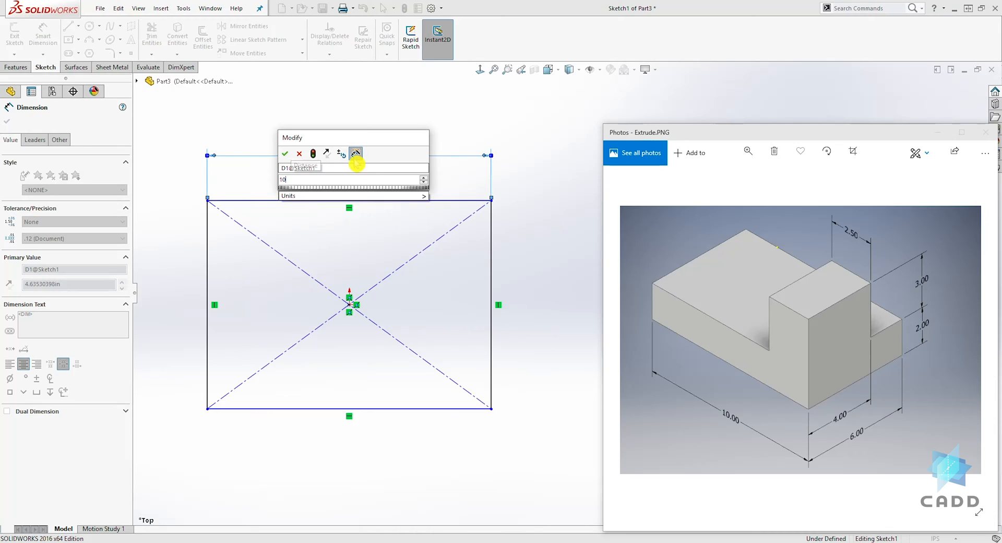
pyautogui.press('Return')
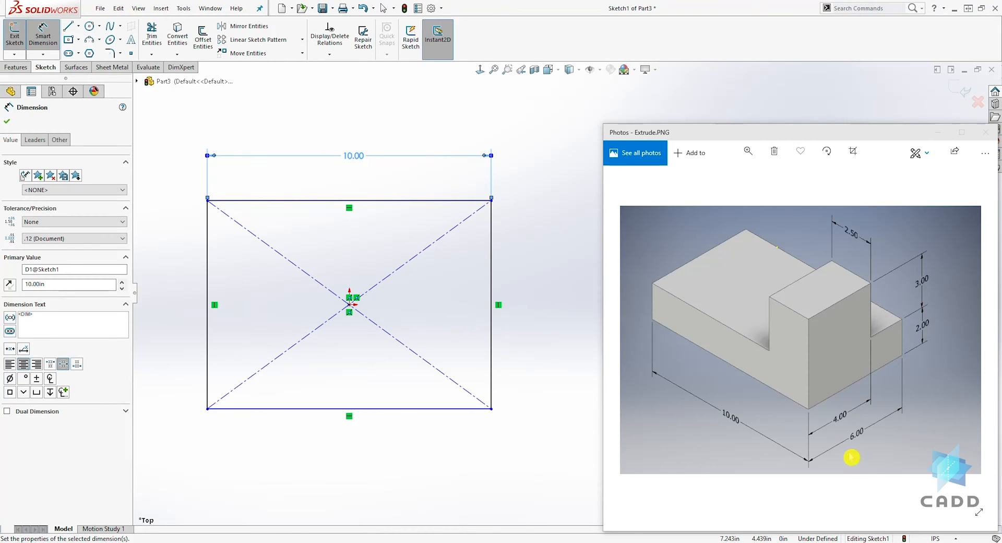
pyautogui.click(491, 312)
pyautogui.click(521, 300)
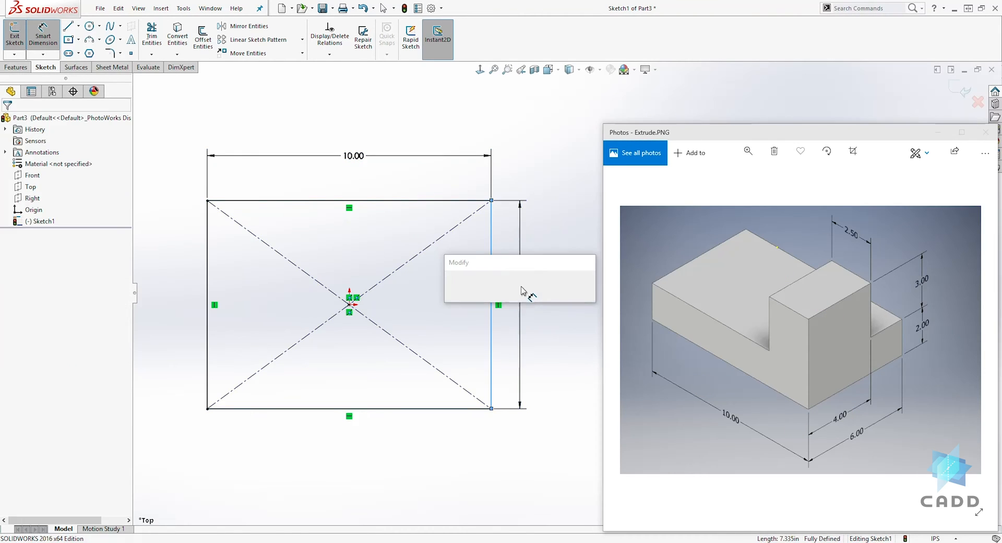
pyautogui.write('6')
pyautogui.press('Return')
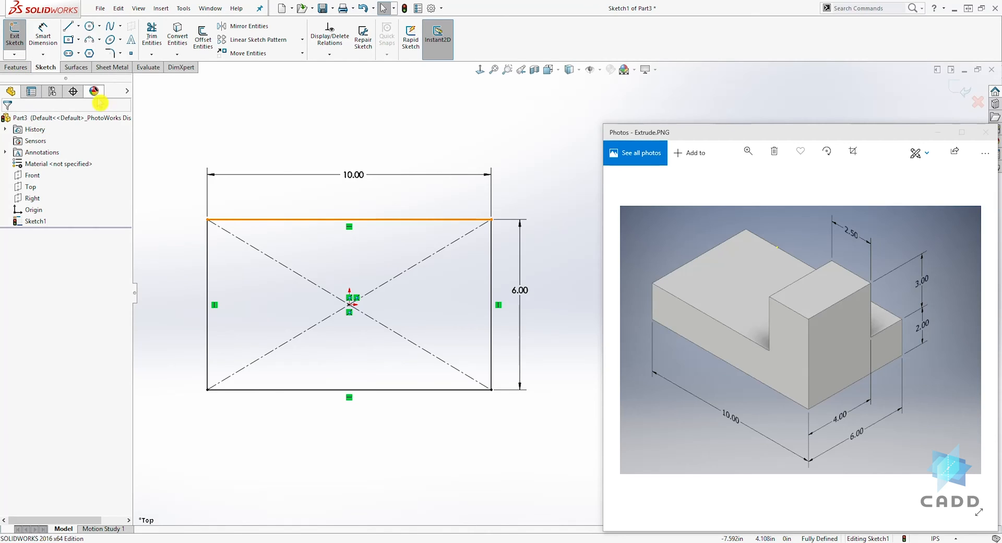
# - Start a boss extrusion of the rectangle from the sketch plane with the Blind end condition
pyautogui.click(18, 68)
pyautogui.click(10, 36)
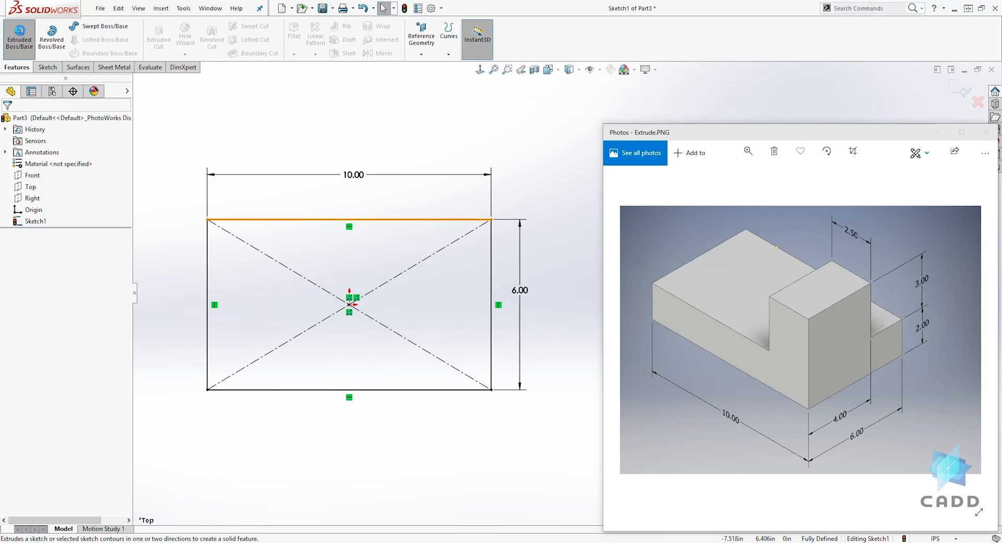
pyautogui.moveTo(499, 424)
pyautogui.keyDown('ctrl'); pyautogui.mouseDown(button='middle')
pyautogui.moveTo(398, 408)
pyautogui.moveTo(333, 407)
pyautogui.moveTo(324, 418)
pyautogui.mouseUp(button='middle'); pyautogui.keyUp('ctrl')
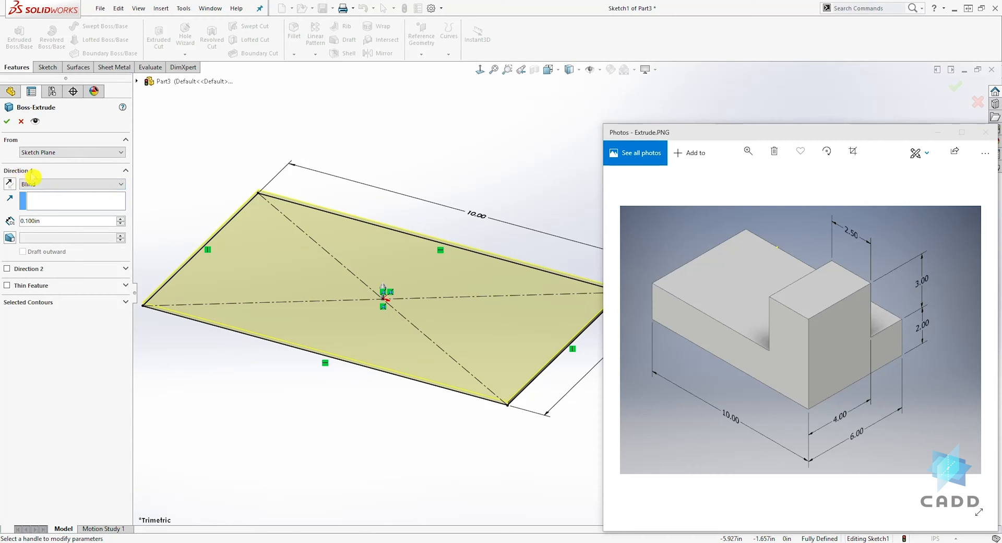
pyautogui.click(50, 186)
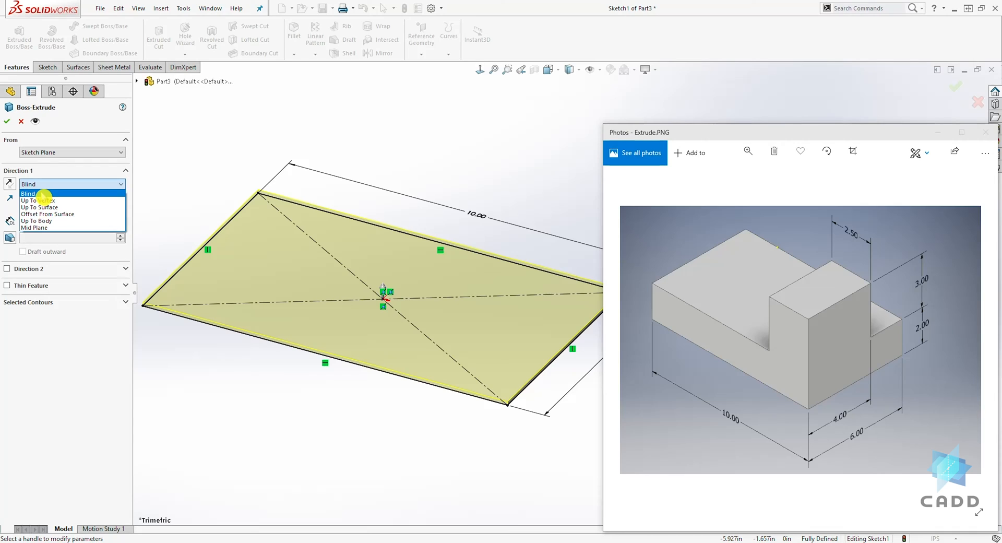
pyautogui.click(29, 194)
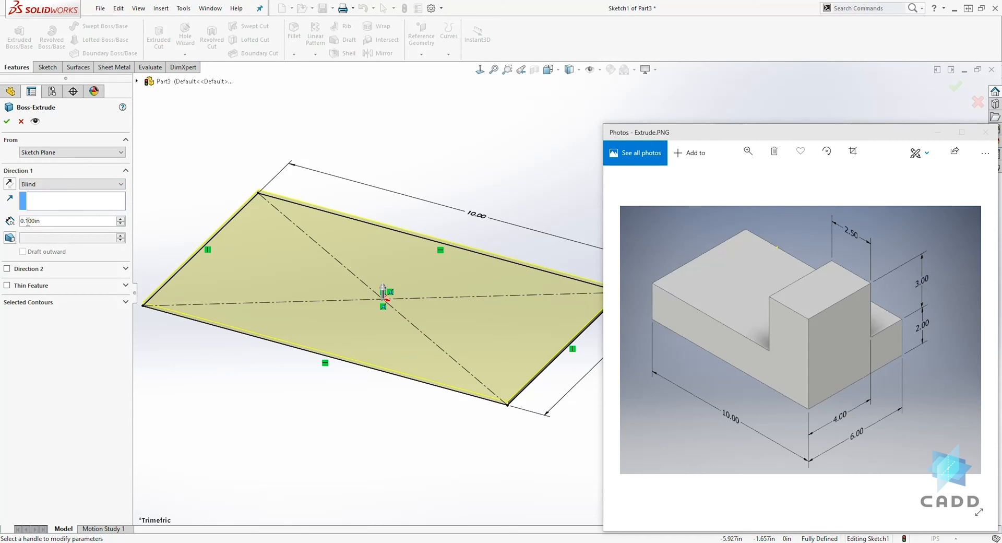
# - Try extruding the rectangle with the Mid Plane end condition and a depth of 2 in
pyautogui.click(47, 185)
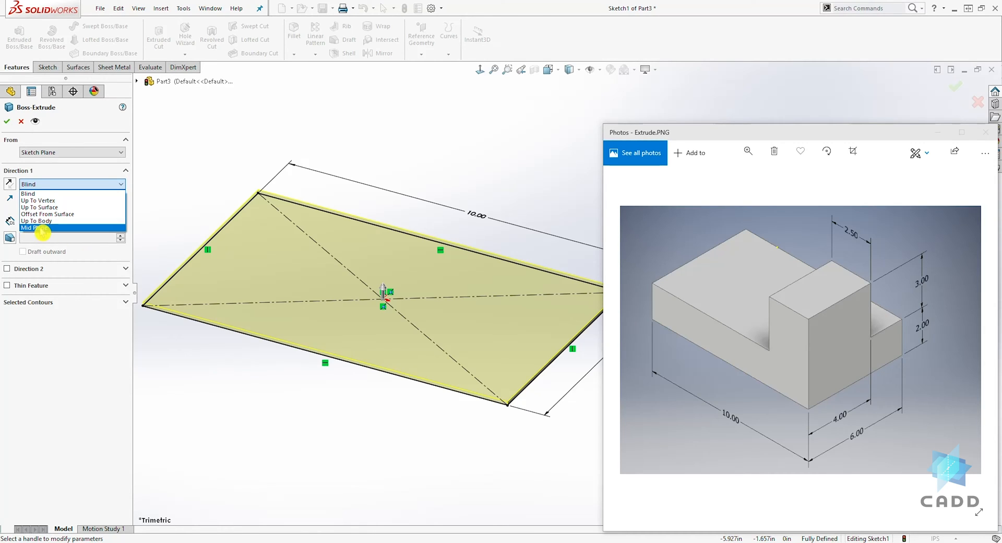
pyautogui.click(42, 228)
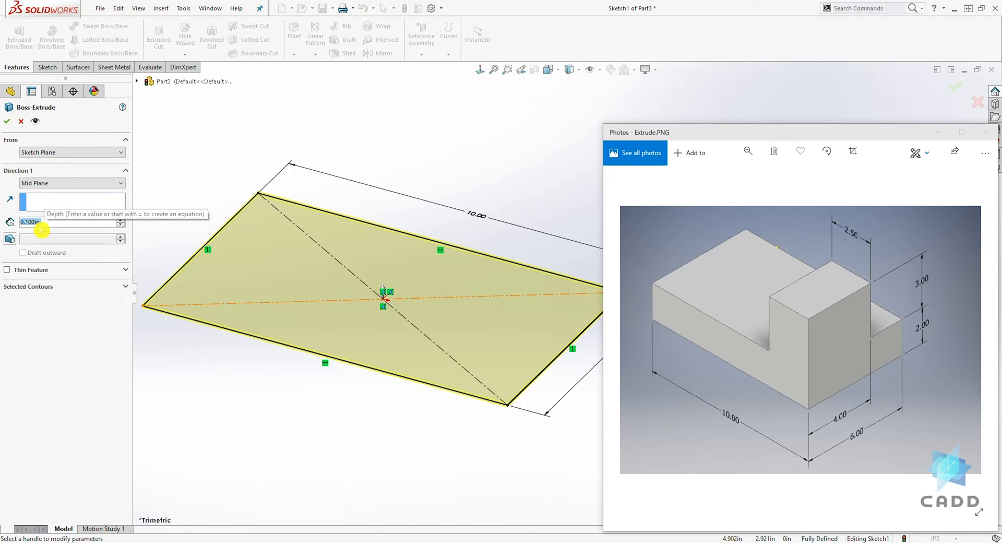
pyautogui.write('2')
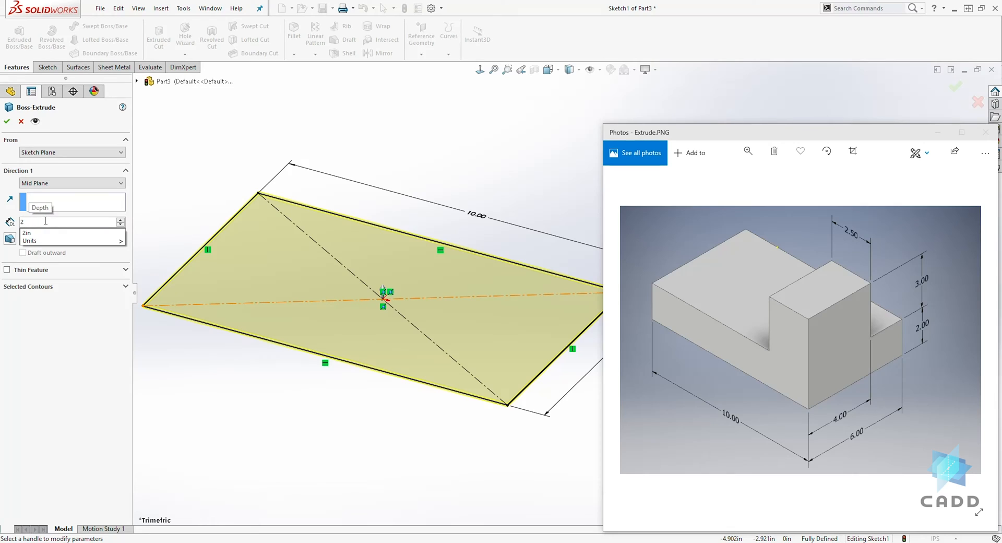
pyautogui.press('Return')
pyautogui.moveTo(252, 297); pyautogui.dragTo(286, 241, button='middle')
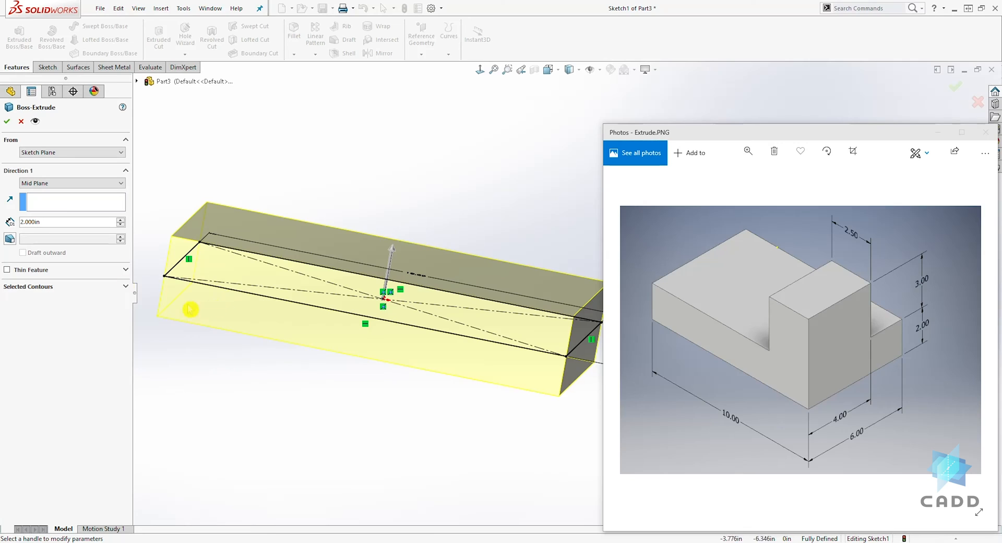
# - Switch the extrusion's end condition to Blind and adjust its depth freehand to about 1.89 in
pyautogui.click(48, 183)
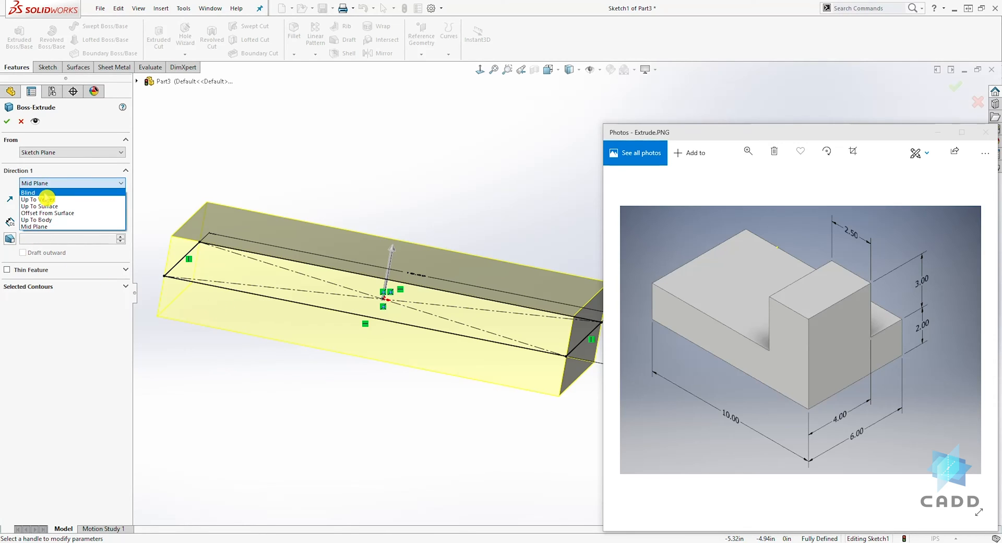
pyautogui.click(46, 193)
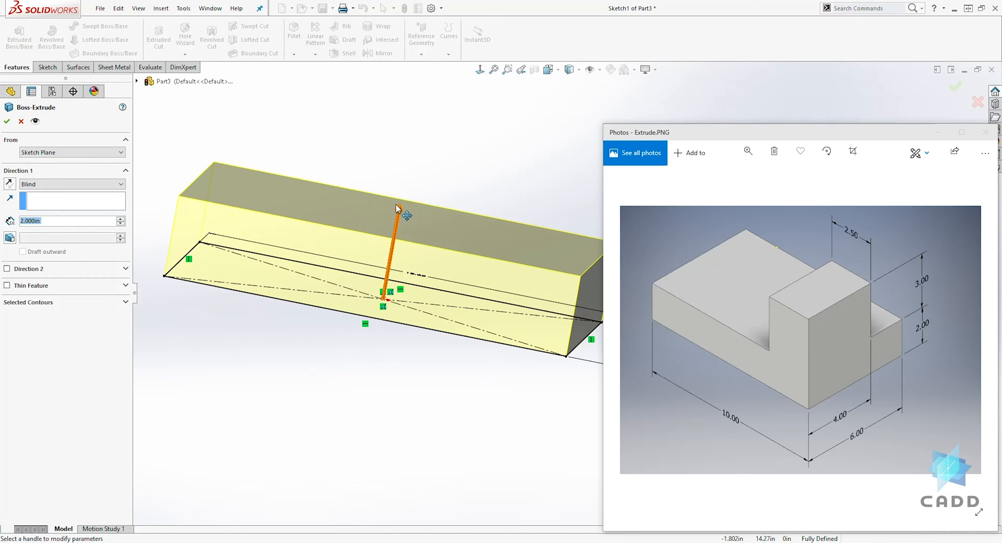
pyautogui.moveTo(400, 209)
pyautogui.mouseDown()
pyautogui.moveTo(394, 284)
pyautogui.moveTo(409, 162)
pyautogui.moveTo(384, 285)
pyautogui.moveTo(418, 151)
pyautogui.moveTo(393, 245)
pyautogui.moveTo(407, 206)
pyautogui.moveTo(404, 237)
pyautogui.moveTo(413, 195)
pyautogui.mouseUp()
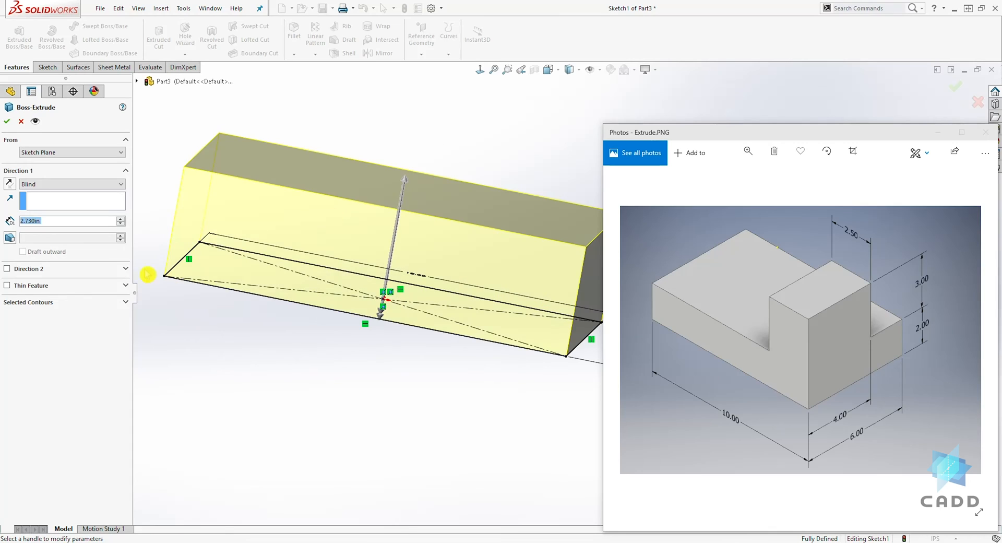
pyautogui.moveTo(410, 180)
pyautogui.mouseDown()
pyautogui.moveTo(423, 214)
pyautogui.moveTo(395, 256)
pyautogui.moveTo(398, 214)
pyautogui.mouseUp()
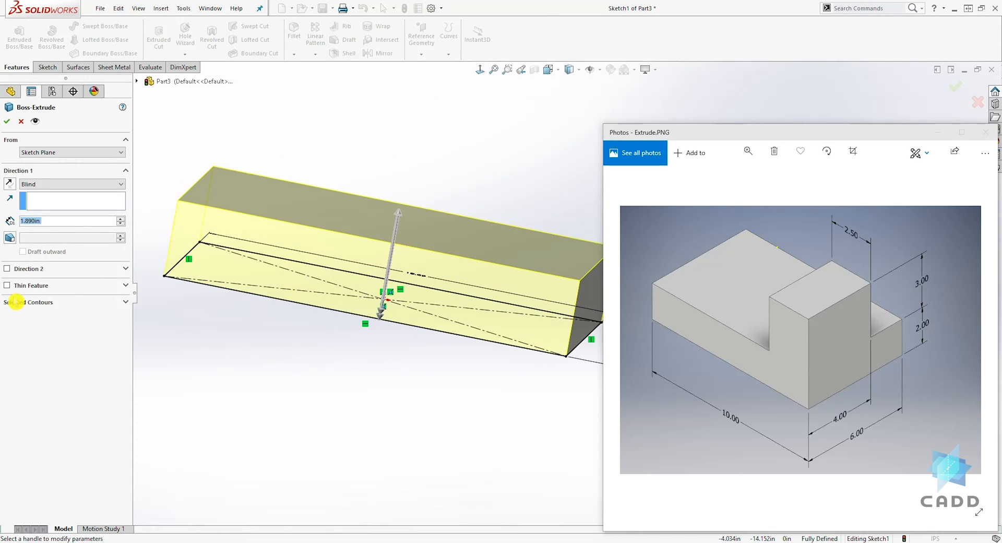
# - Turn the extrusion's second direction on and off again
pyautogui.click(8, 268)
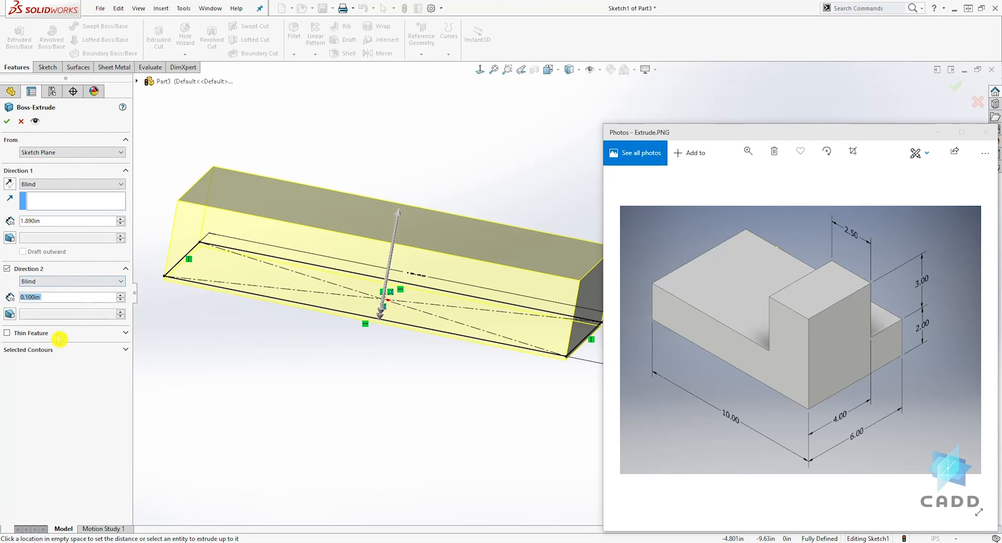
pyautogui.click(7, 268)
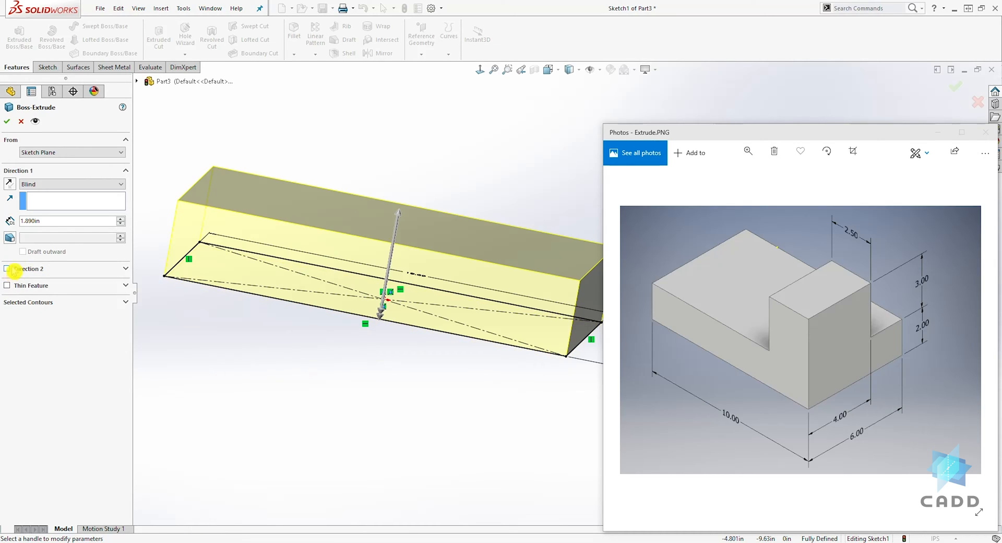
# - Try a 45° draft on the extrusion, both inward and outward, and reset the draft angle to 0°
pyautogui.click(10, 238)
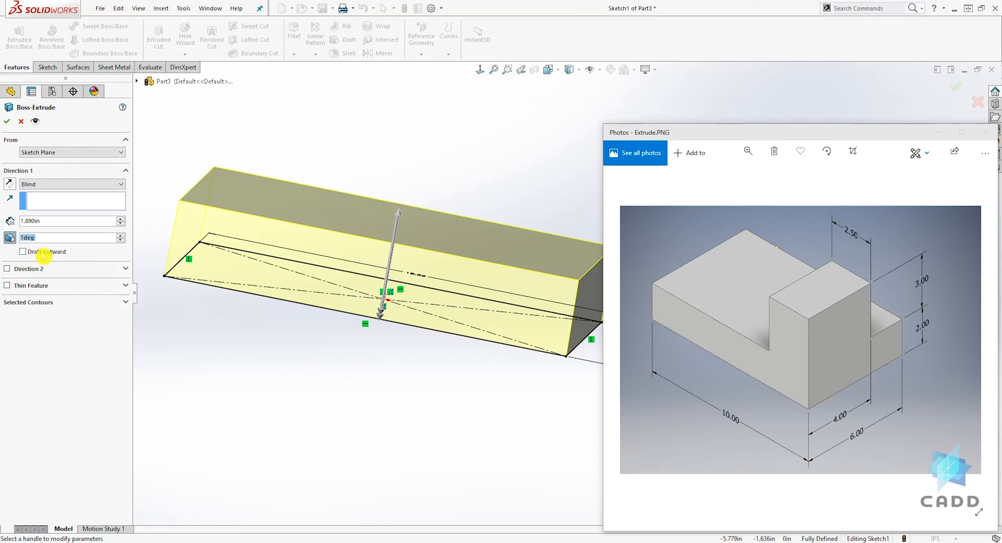
pyautogui.write('45')
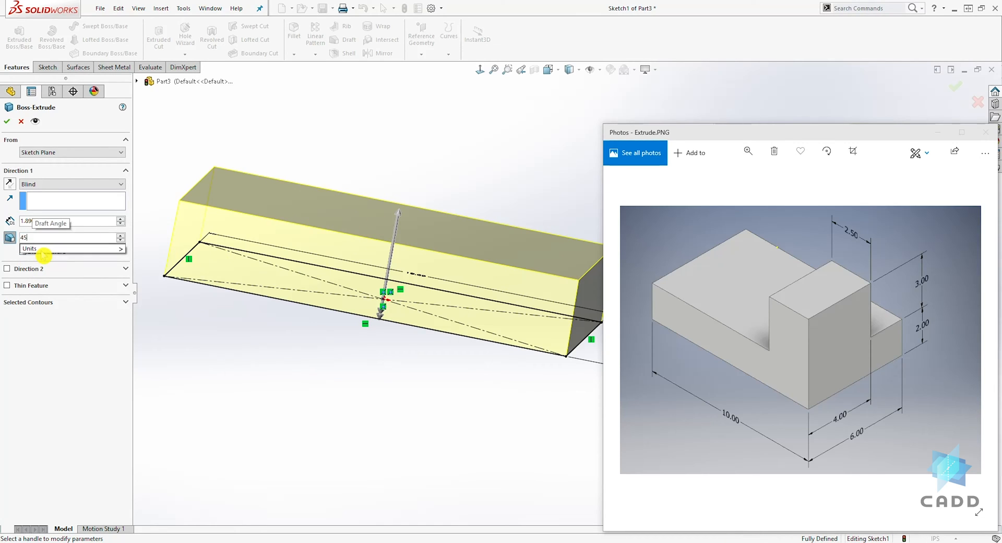
pyautogui.press('Return')
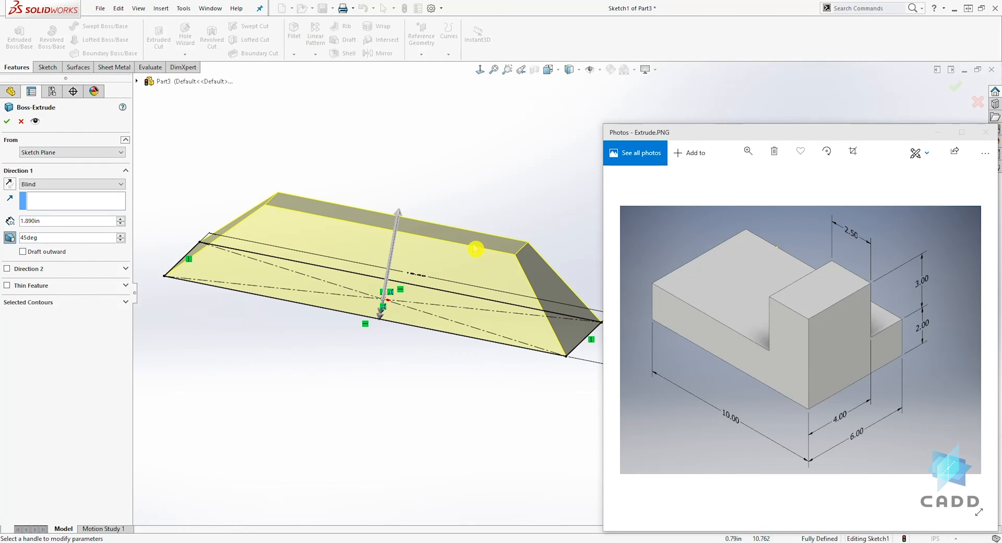
pyautogui.click(23, 252)
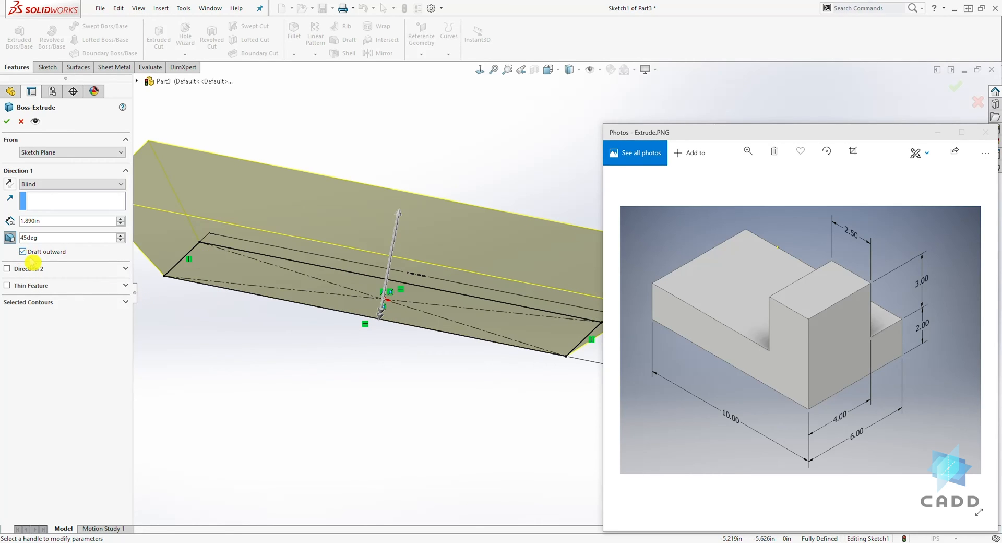
pyautogui.click(24, 253)
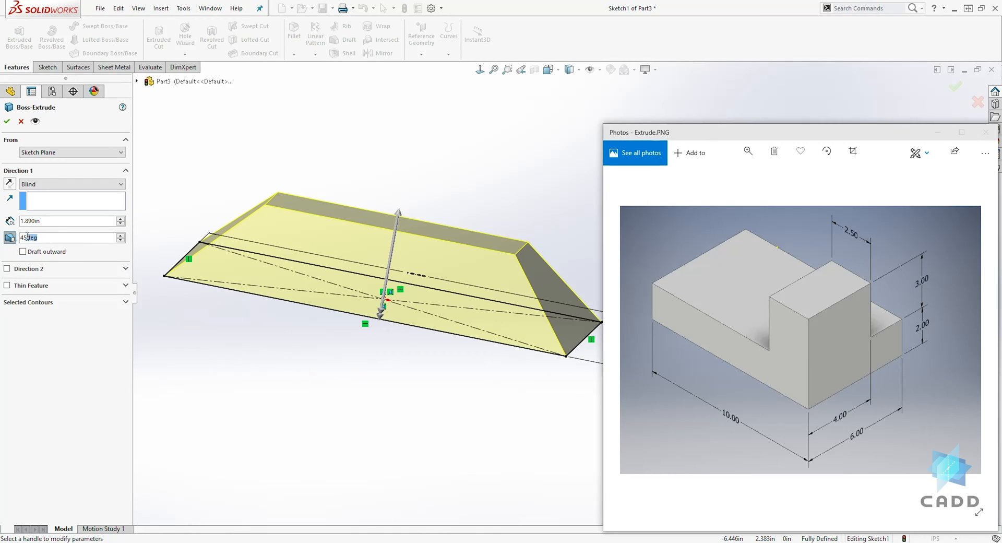
pyautogui.write('0')
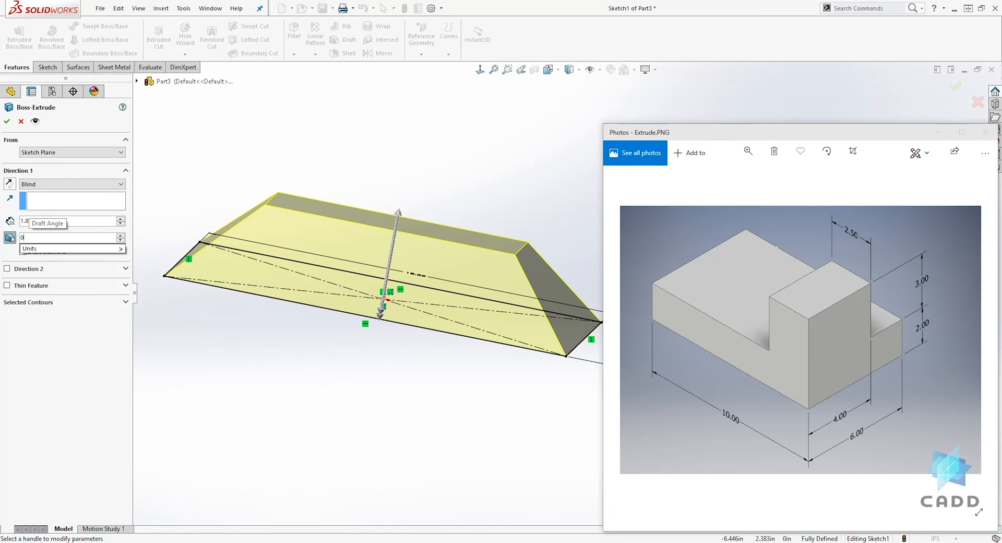
pyautogui.press('Return')
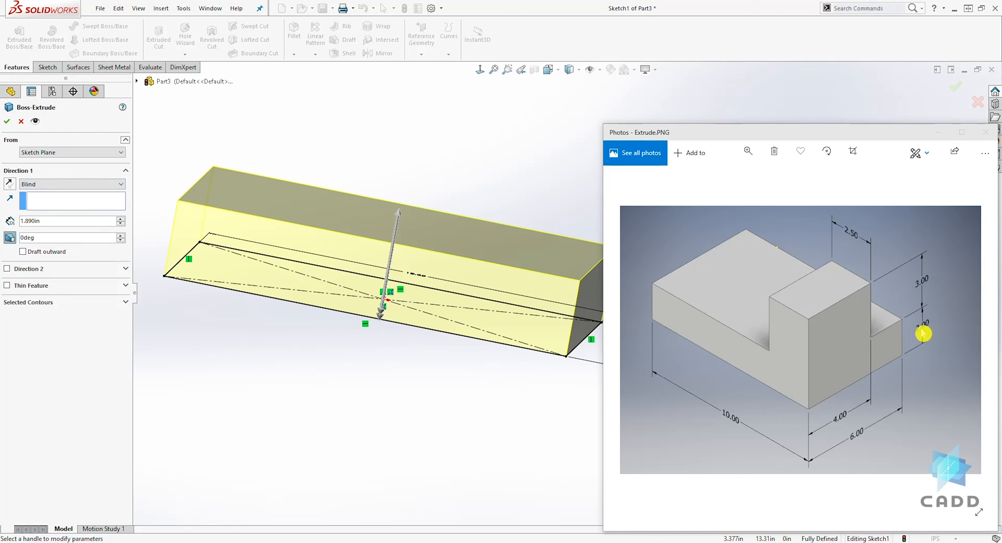
# - Set the blind extrusion depth of the 10 by 6 in rectangle to 2 in and finish the base block
pyautogui.doubleClick(50, 221)
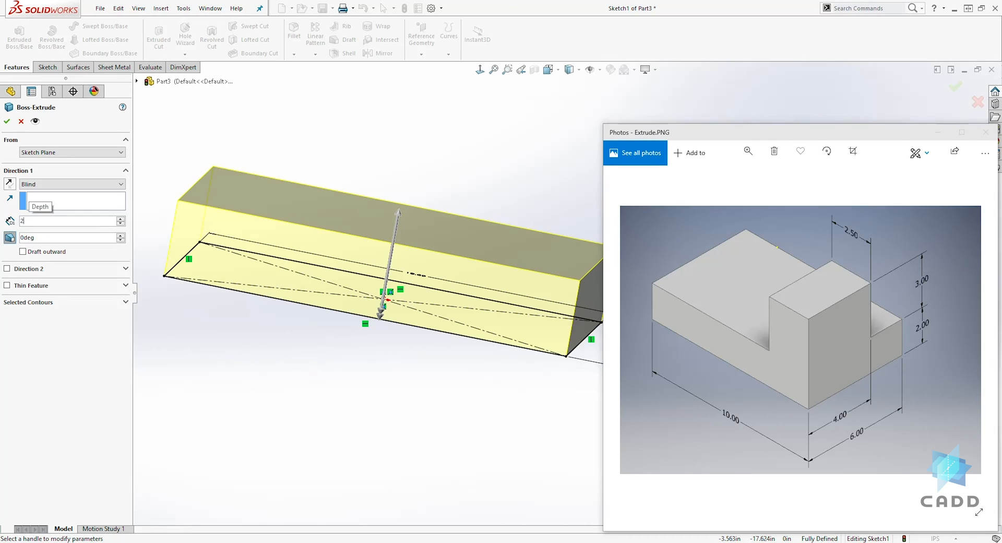
pyautogui.write('2')
pyautogui.press('Return')
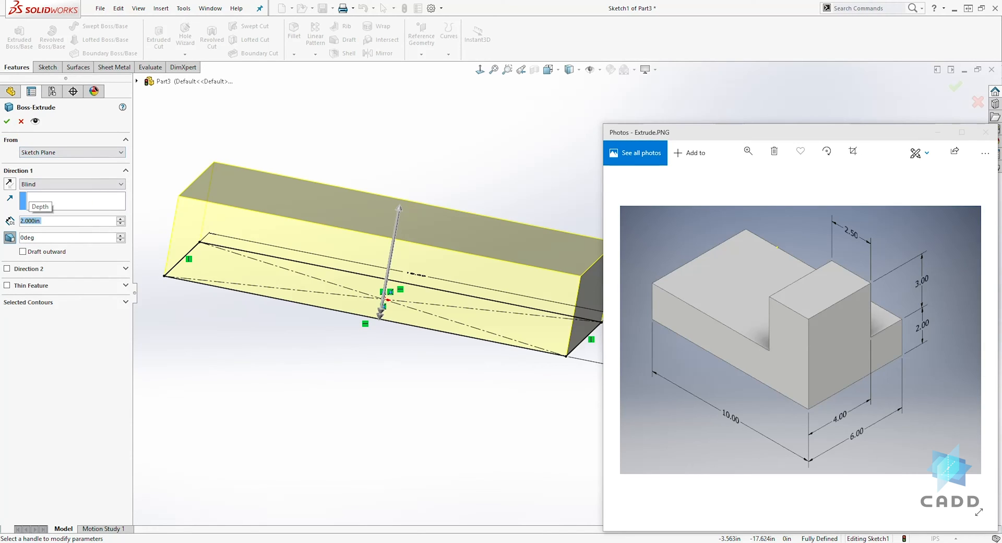
pyautogui.click(7, 122)
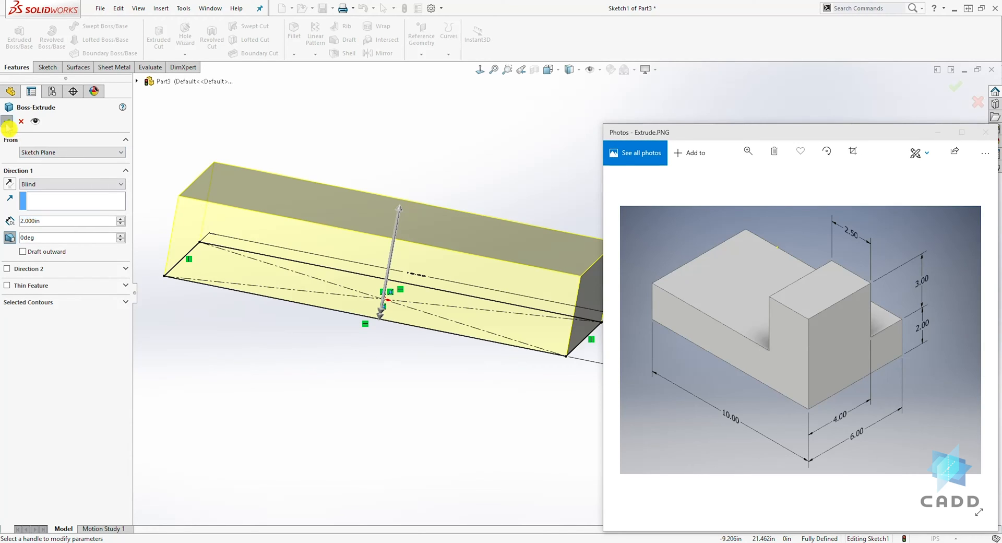
# - Examine the base block from several sides, checking which planar faces can carry a new sketch
pyautogui.moveTo(302, 201); pyautogui.dragTo(545, 340, button='middle')
pyautogui.scroll(1, 564, 348)
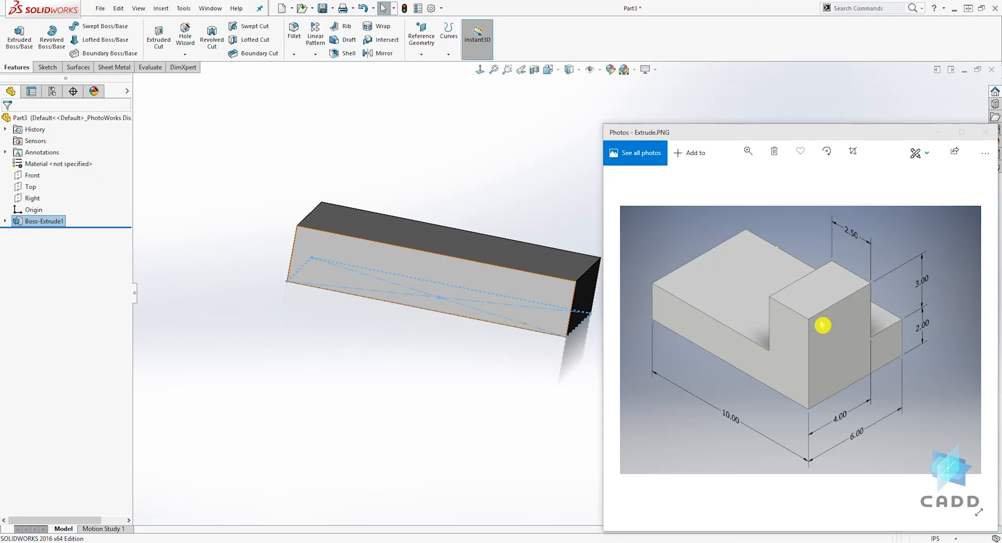
pyautogui.moveTo(397, 361); pyautogui.dragTo(553, 199, button='middle')
pyautogui.scroll(-2, 538, 231)
pyautogui.scroll(2, 575, 351)
pyautogui.scroll(-3, 581, 284)
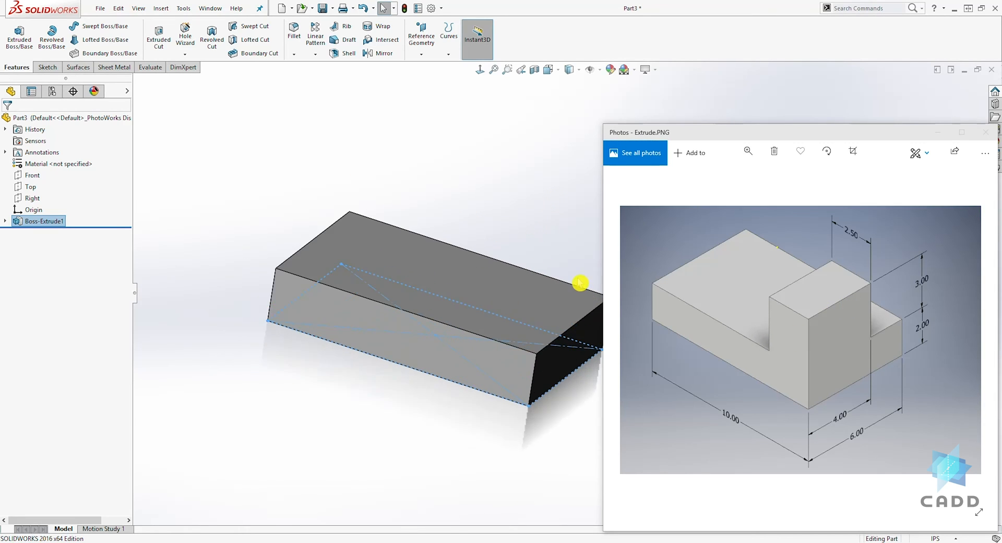
pyautogui.scroll(2, 538, 315)
pyautogui.scroll(-2, 535, 311)
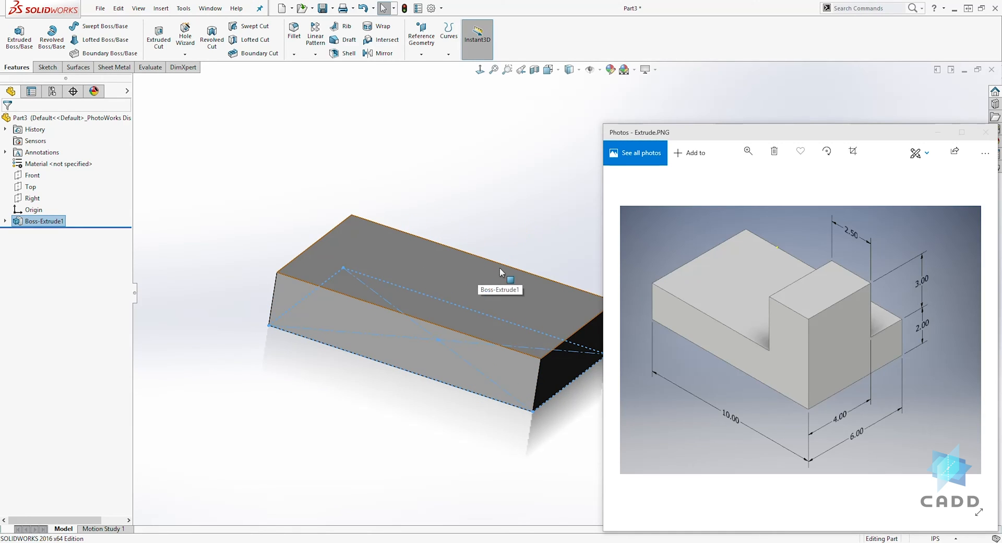
pyautogui.click(370, 333)
pyautogui.moveTo(414, 205); pyautogui.dragTo(399, 283, button='middle')
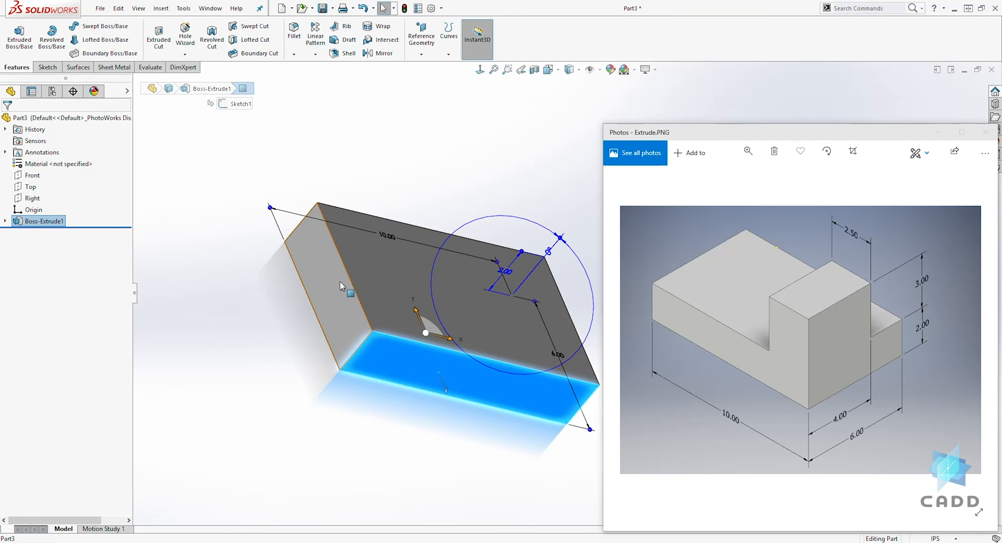
pyautogui.click(320, 271)
pyautogui.click(421, 284)
pyautogui.moveTo(399, 378); pyautogui.dragTo(251, 293, button='middle')
pyautogui.click(530, 277)
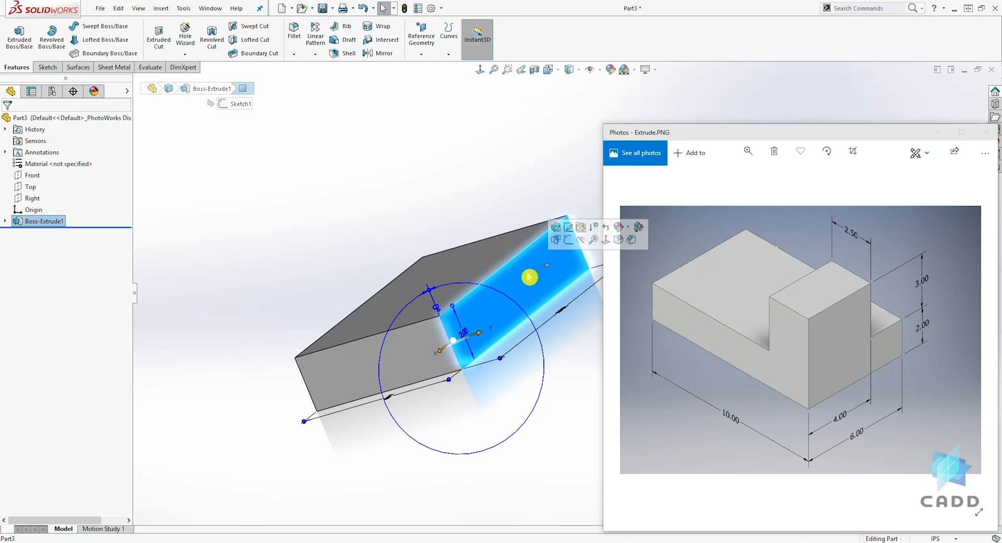
pyautogui.click(280, 239)
pyautogui.moveTo(280, 239)
pyautogui.mouseDown(button='middle')
pyautogui.moveTo(275, 261)
pyautogui.moveTo(429, 249)
pyautogui.moveTo(435, 297)
pyautogui.moveTo(591, 286)
pyautogui.moveTo(585, 297)
pyautogui.mouseUp(button='middle')
pyautogui.click(837, 294)
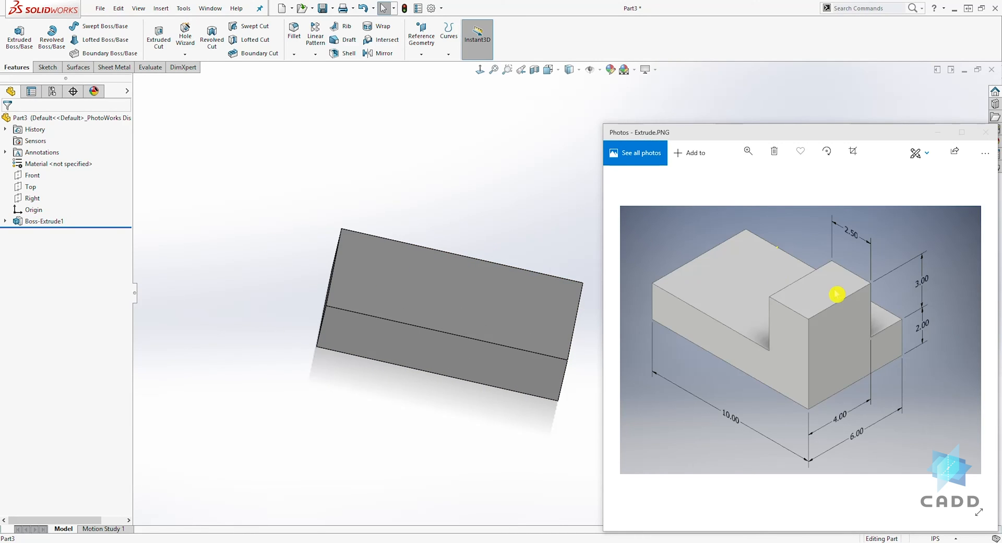
# - Start a new sketch on the top face of the base block and view that face straight on
pyautogui.scroll(-2, 584, 326)
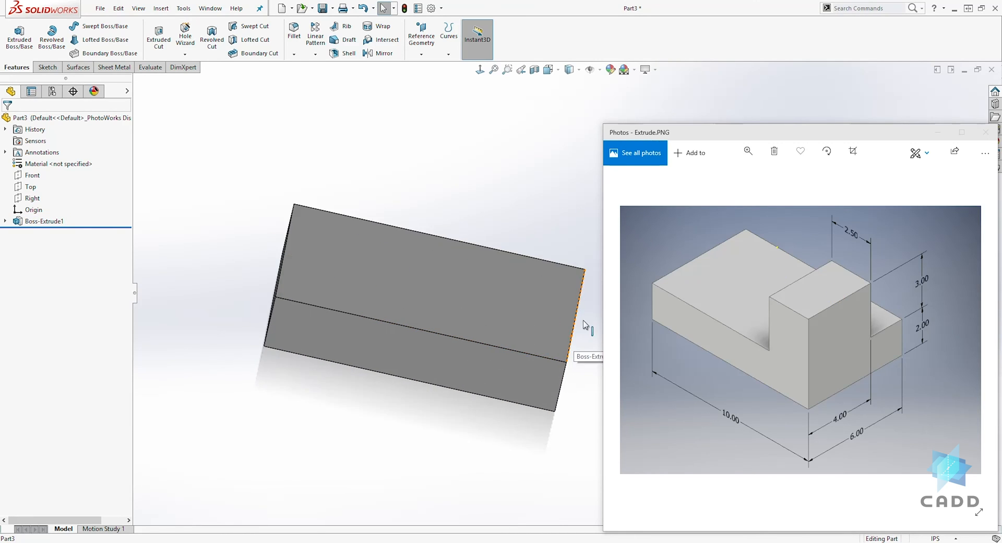
pyautogui.click(478, 279)
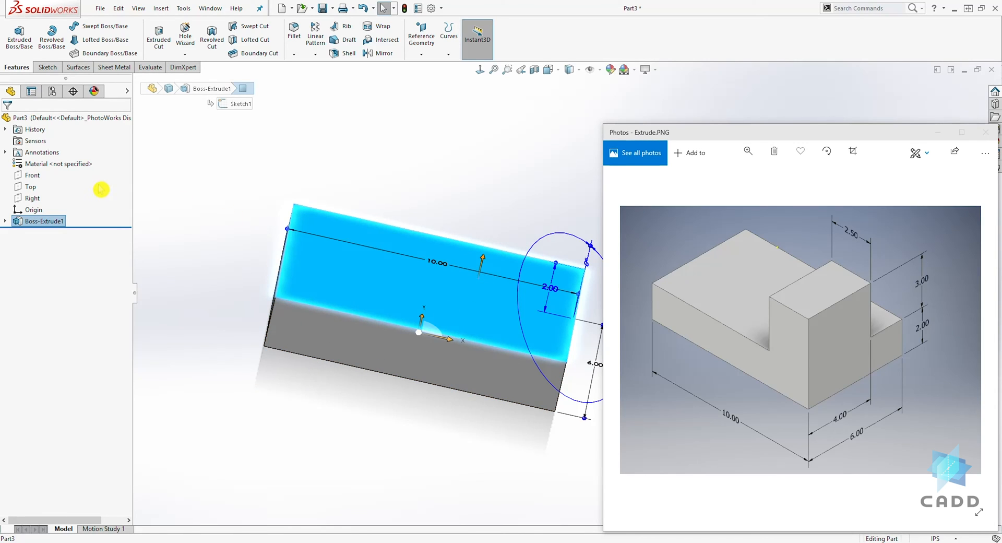
pyautogui.click(46, 68)
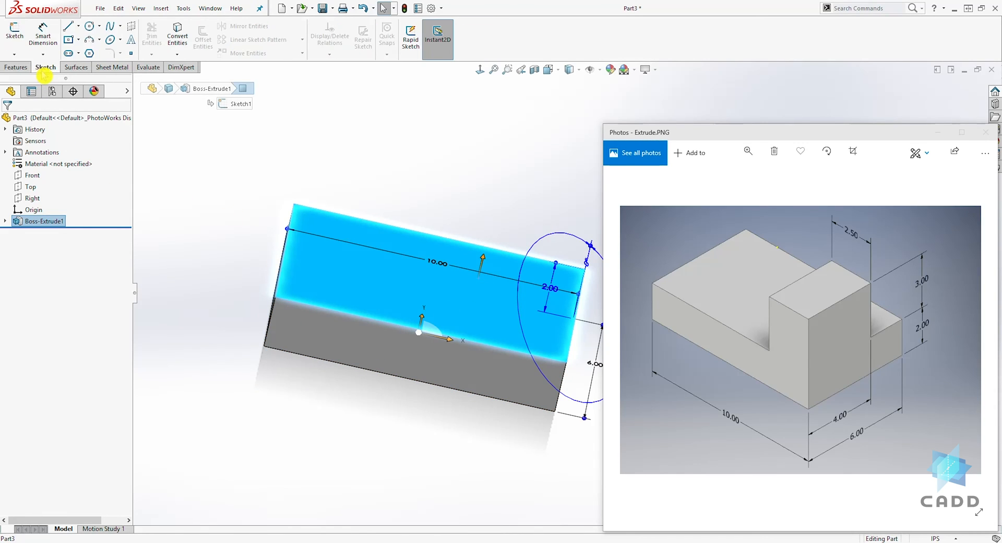
pyautogui.click(15, 31)
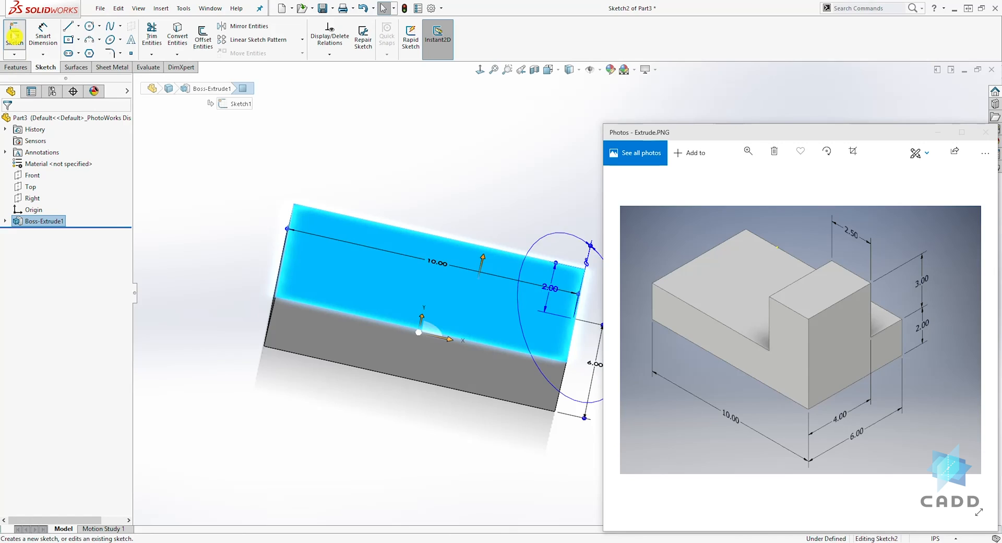
pyautogui.click(480, 70)
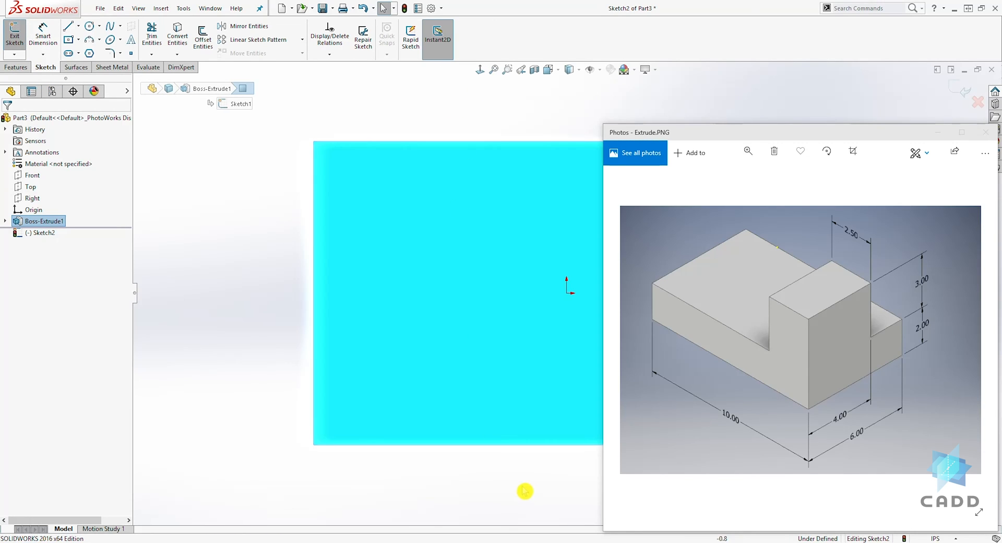
pyautogui.moveTo(533, 485)
pyautogui.keyDown('ctrl'); pyautogui.mouseDown(button='middle')
pyautogui.moveTo(323, 468)
pyautogui.moveTo(211, 444)
pyautogui.moveTo(195, 477)
pyautogui.mouseUp(button='middle'); pyautogui.keyUp('ctrl')
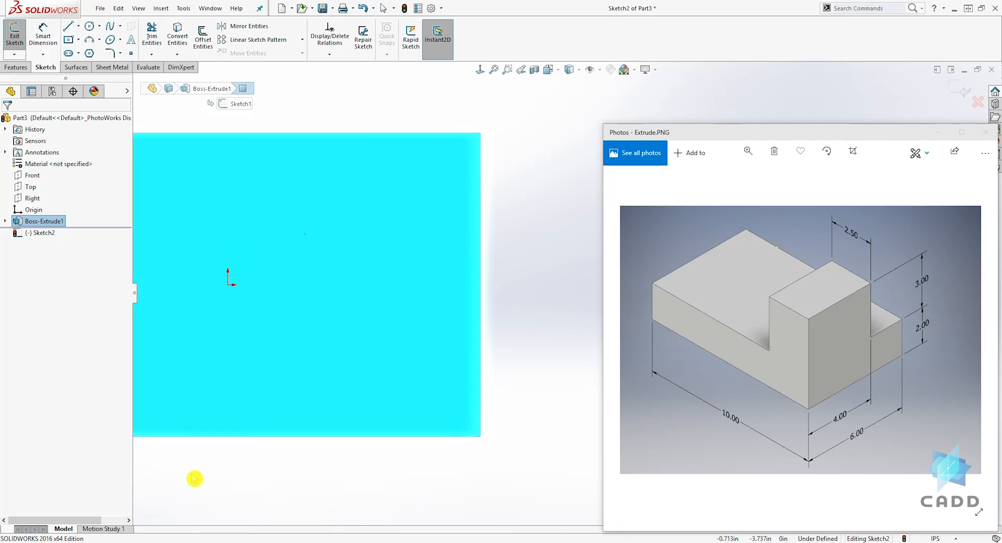
# - Sketch a corner rectangle about 2.28 by 4.15 in, from the top face's right edge to its lower edge, filling the lower-right corner
pyautogui.click(77, 39)
pyautogui.click(73, 55)
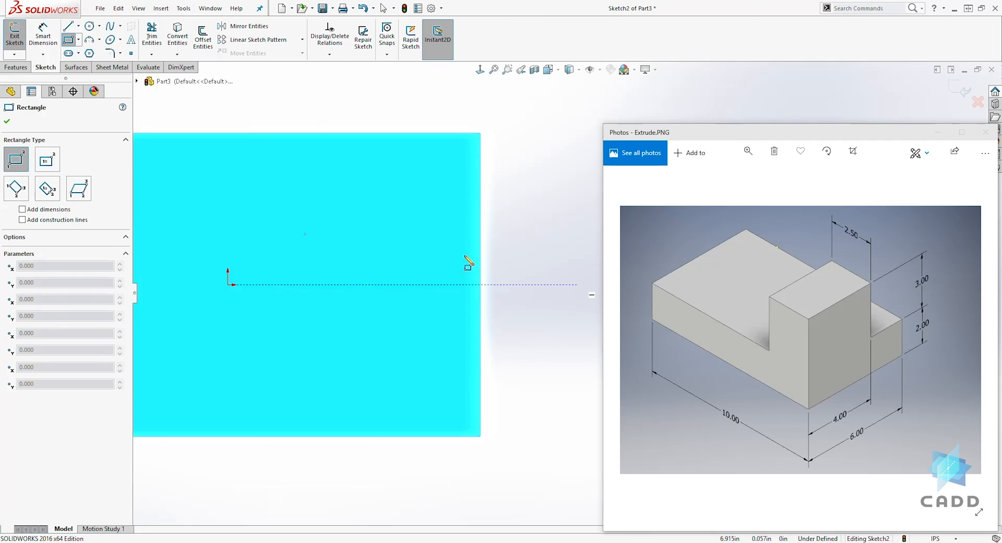
pyautogui.click(480, 226)
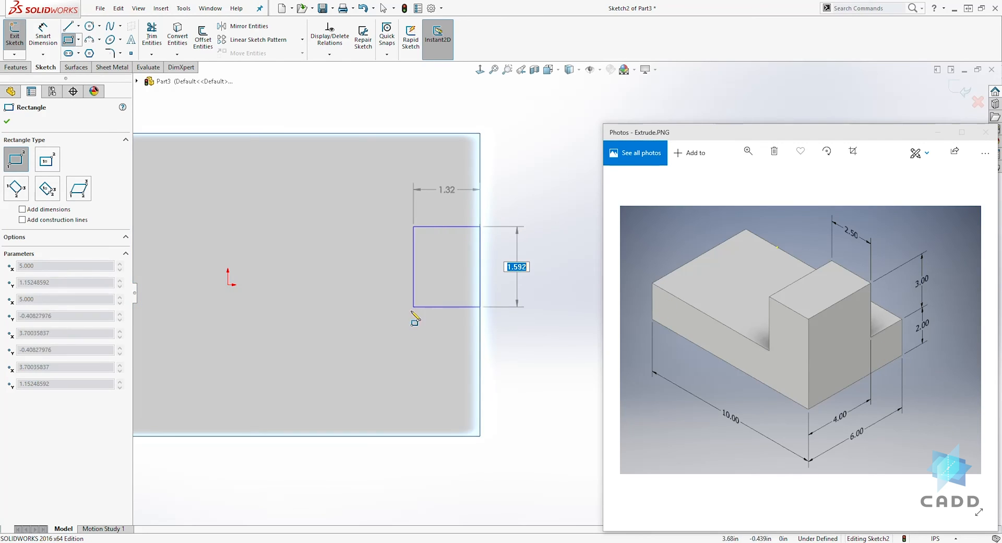
pyautogui.click(365, 436)
pyautogui.press('Escape')
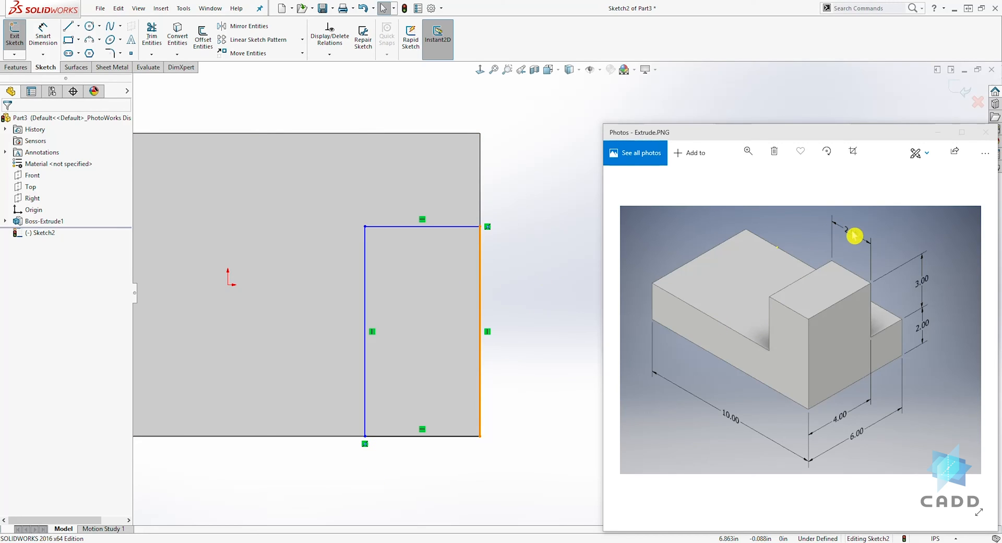
# - Dimension the width of the corner rectangle as 2.5 in
pyautogui.click(43, 35)
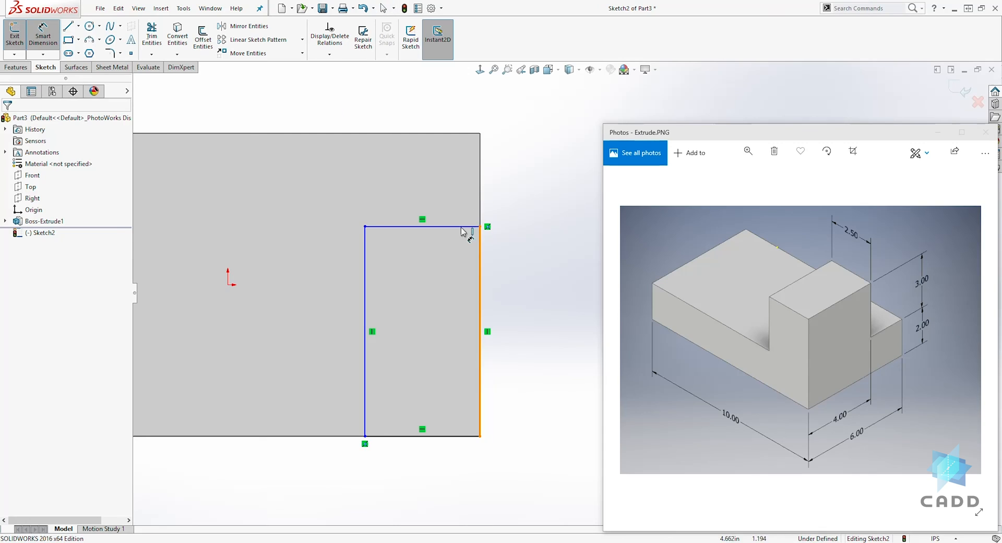
pyautogui.click(459, 228)
pyautogui.click(434, 107)
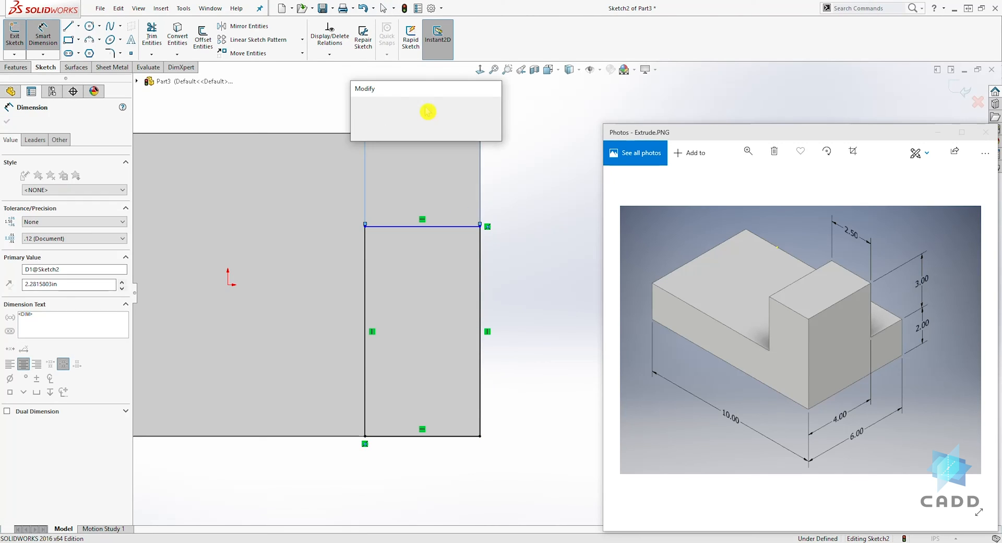
pyautogui.write('2.5')
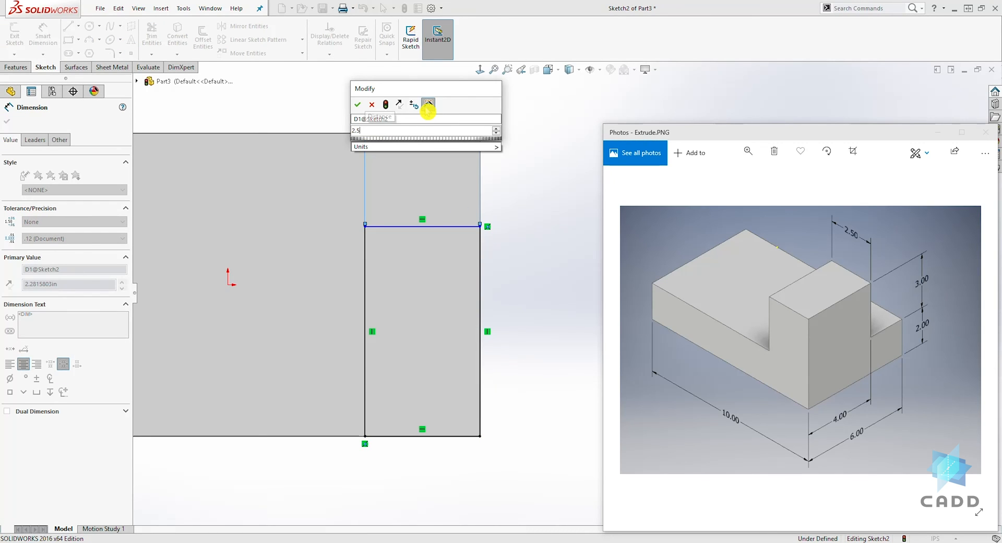
pyautogui.press('Return')
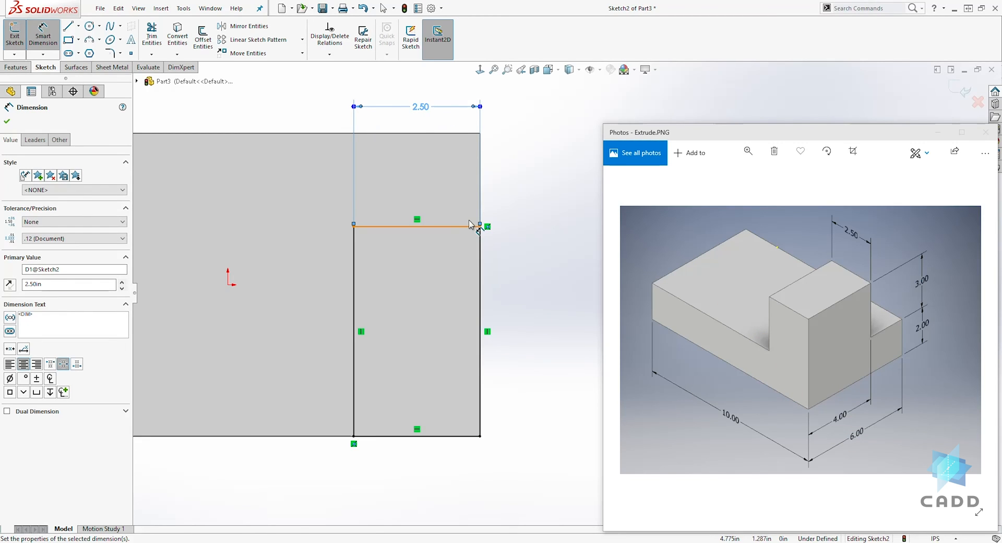
# - Dimension the distance between the rectangle's upper and lower lines as 4 in
pyautogui.click(467, 226)
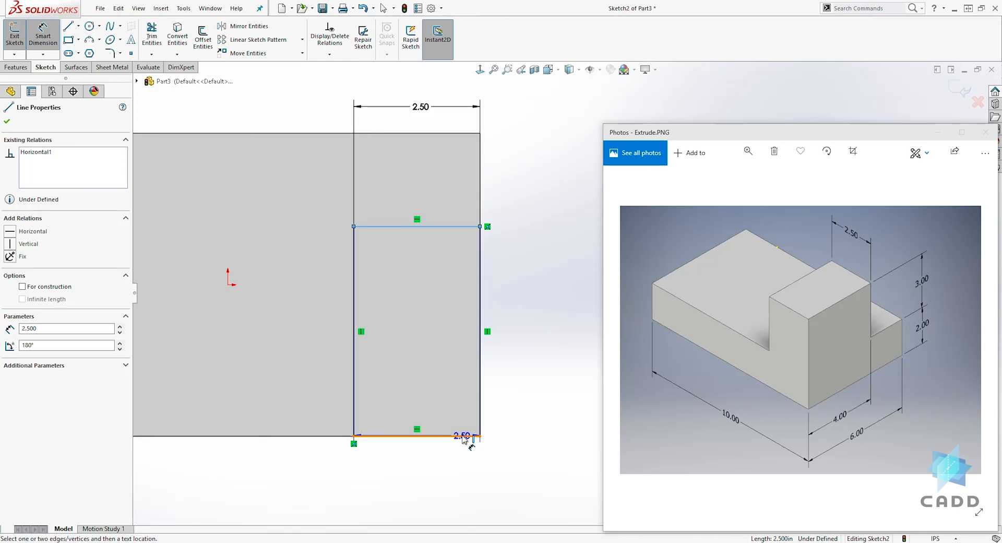
pyautogui.click(475, 436)
pyautogui.click(546, 332)
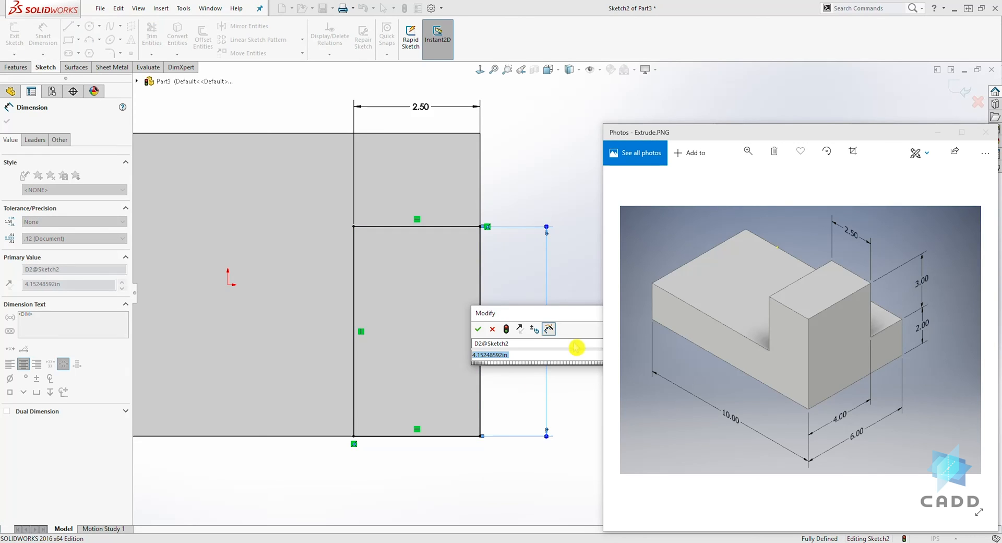
pyautogui.write('4')
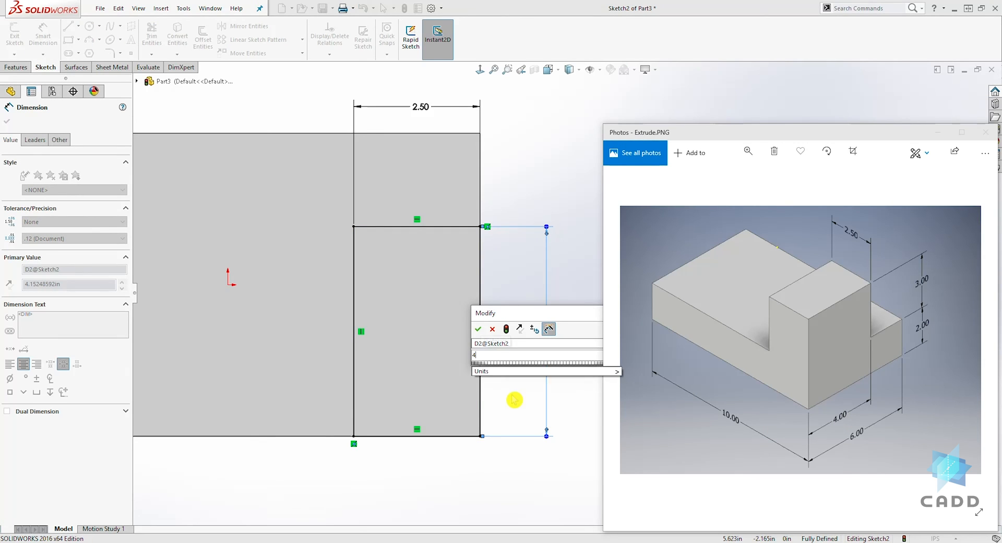
pyautogui.press('Return')
pyautogui.press('Escape')
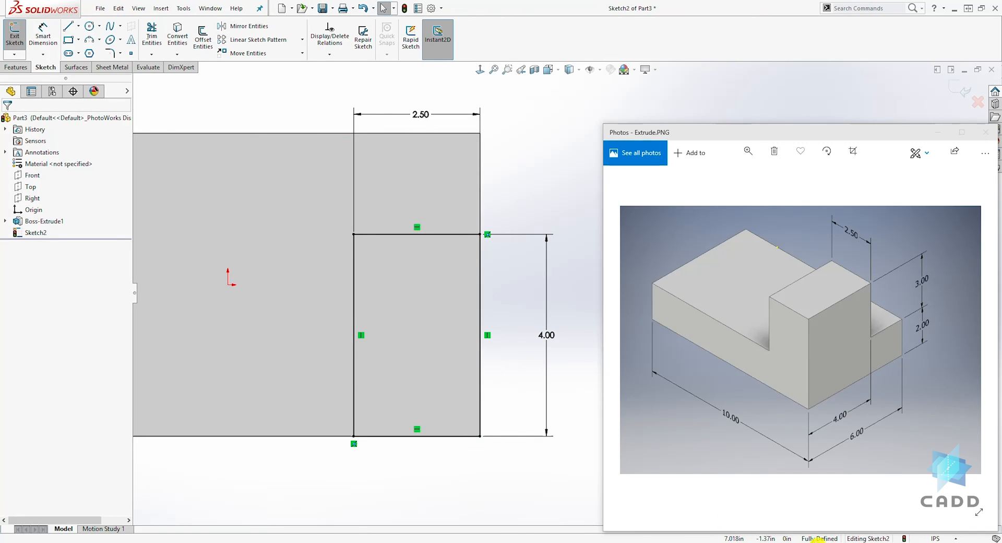
# - Close the sketch and start an Extruded Boss/Base from the 2.5 by 4 in rectangle
pyautogui.click(17, 70)
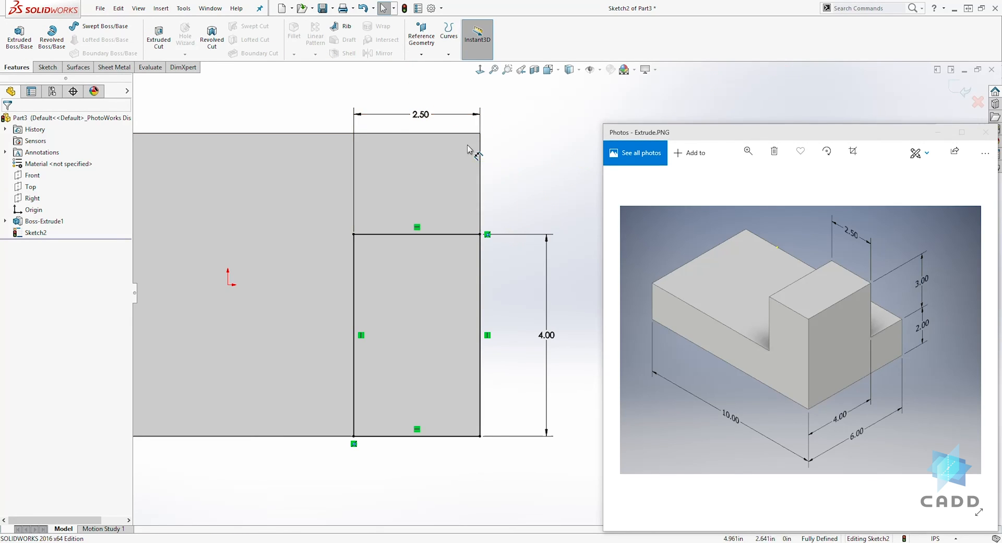
pyautogui.click(959, 88)
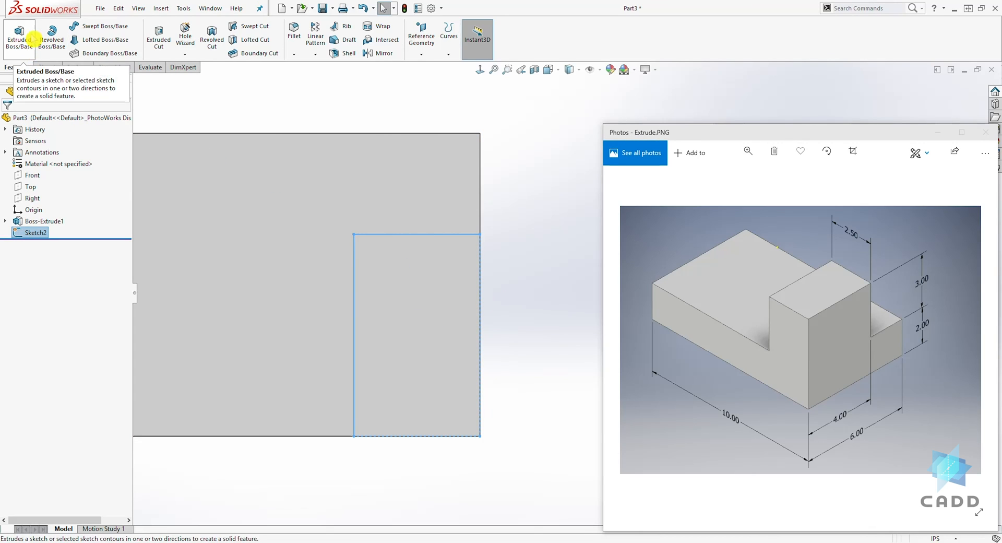
pyautogui.click(554, 155)
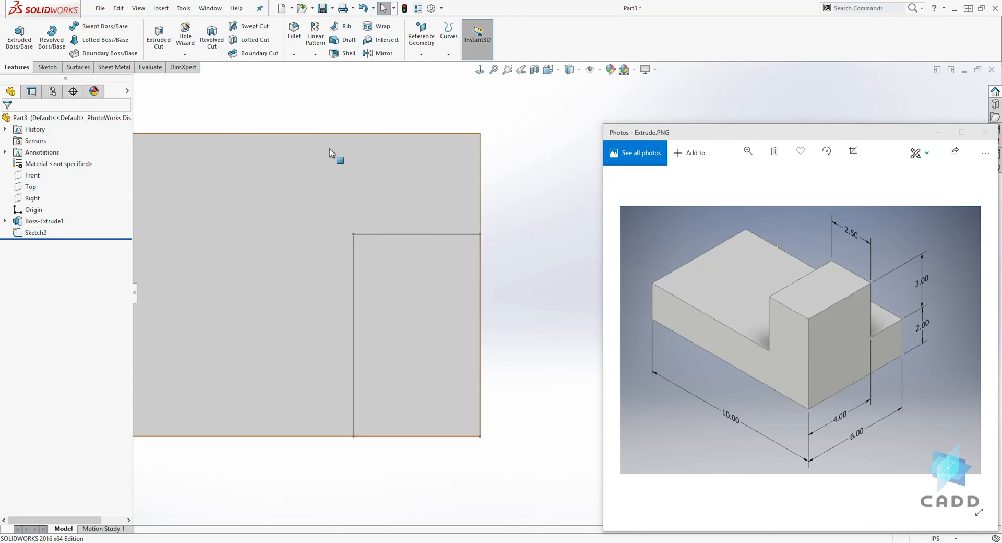
pyautogui.click(19, 39)
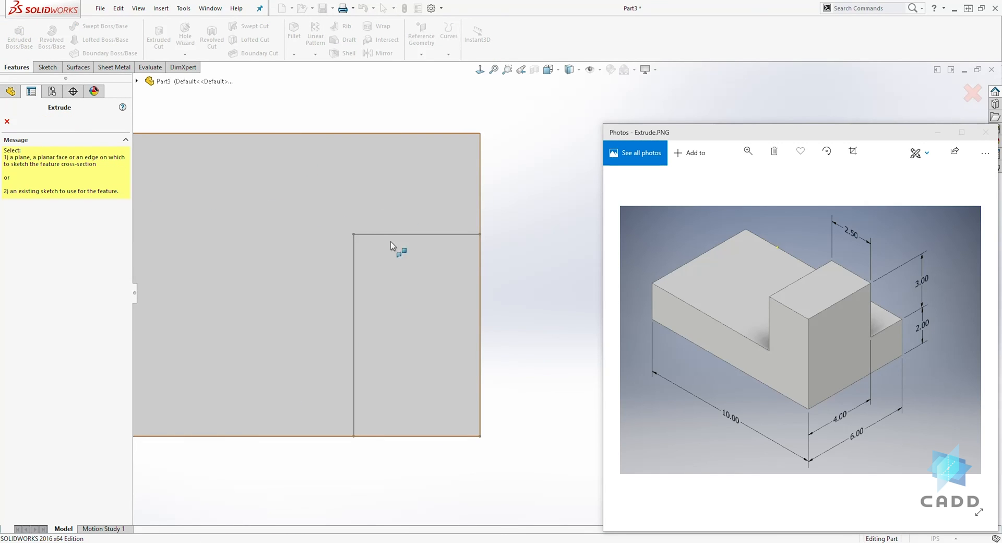
pyautogui.click(137, 82)
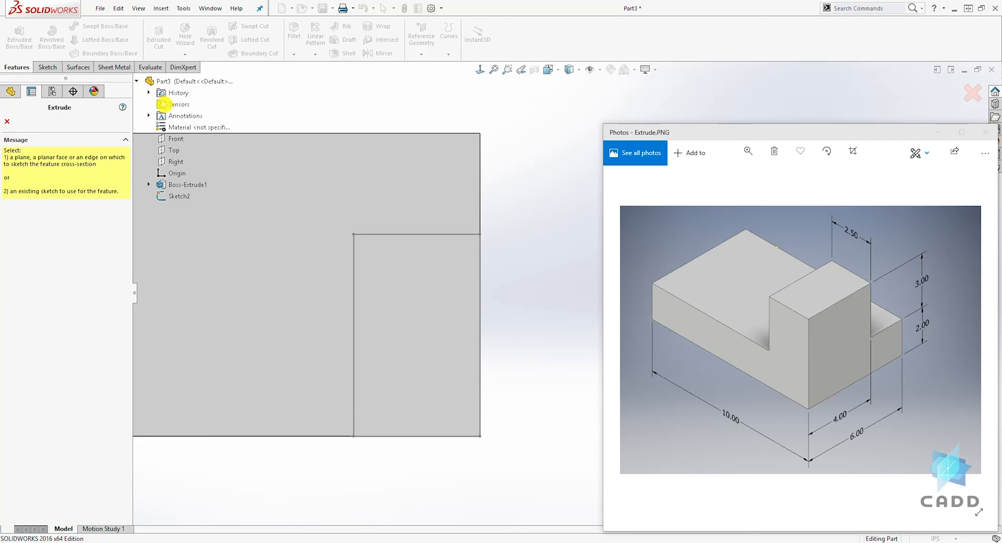
pyautogui.click(183, 196)
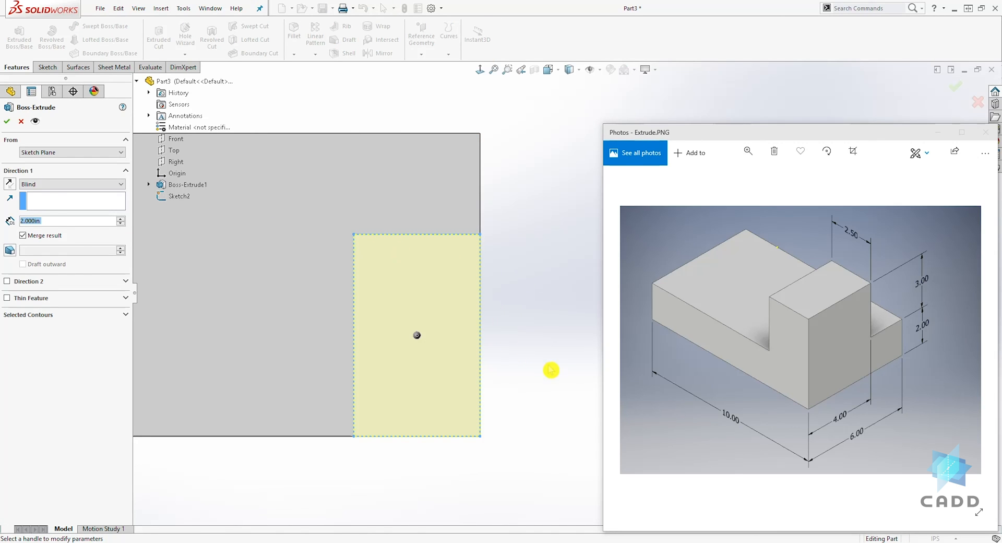
# - Extrude the 2.5 by 4 in rectangle blind to a depth of 3 in with Merge result turned off
pyautogui.moveTo(577, 393)
pyautogui.mouseDown(button='middle')
pyautogui.moveTo(541, 392)
pyautogui.moveTo(494, 293)
pyautogui.moveTo(519, 287)
pyautogui.moveTo(505, 312)
pyautogui.mouseUp(button='middle')
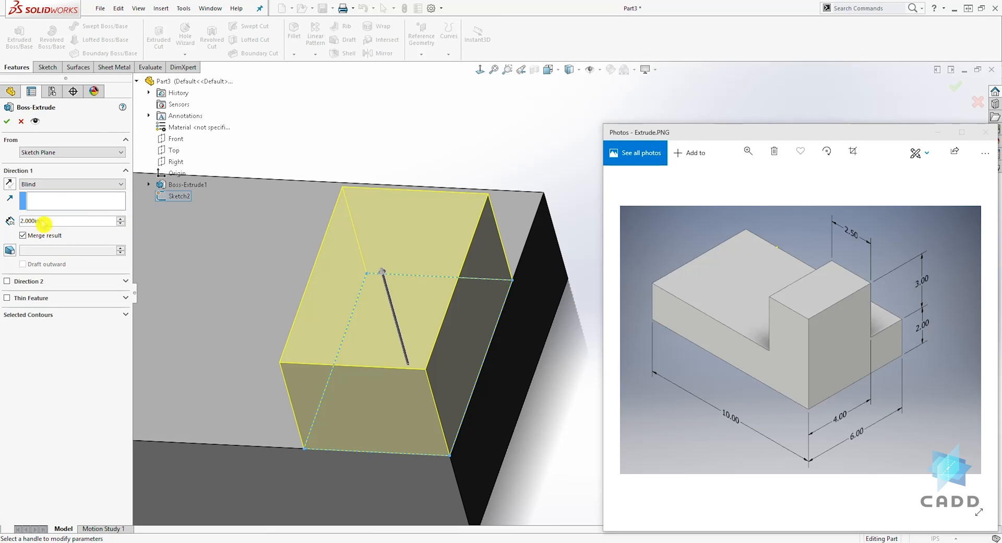
pyautogui.click(62, 185)
pyautogui.click(61, 188)
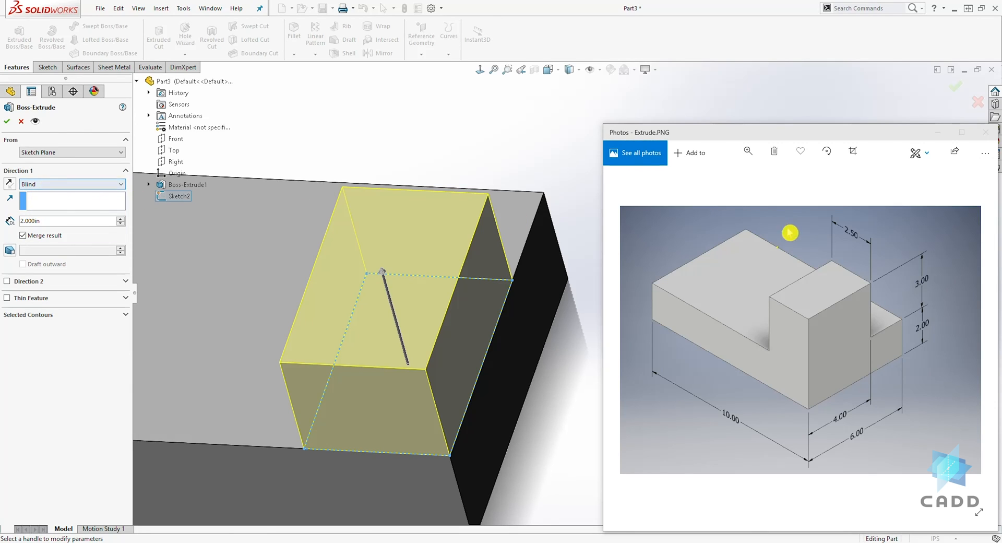
pyautogui.doubleClick(58, 222)
pyautogui.doubleClick(58, 221)
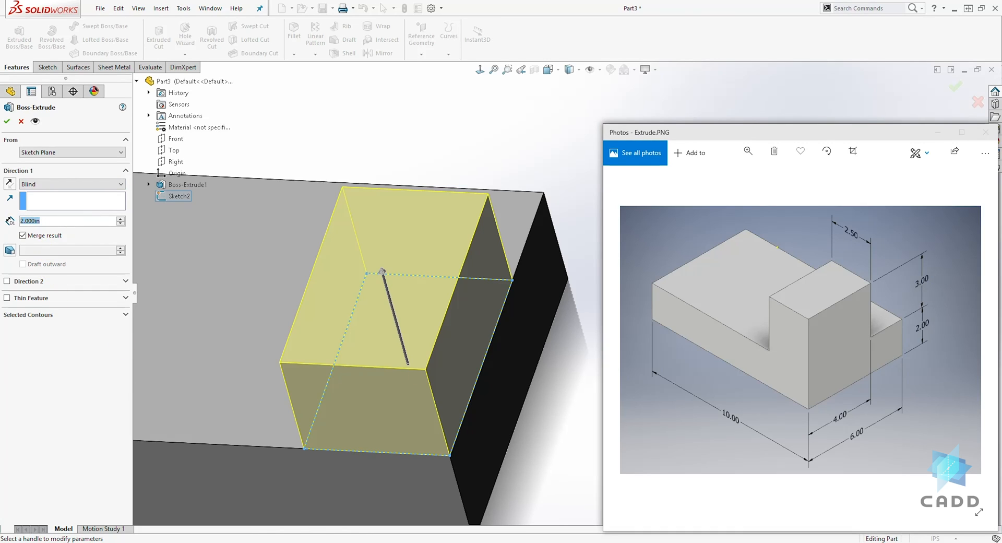
pyautogui.write('3')
pyautogui.press('Return')
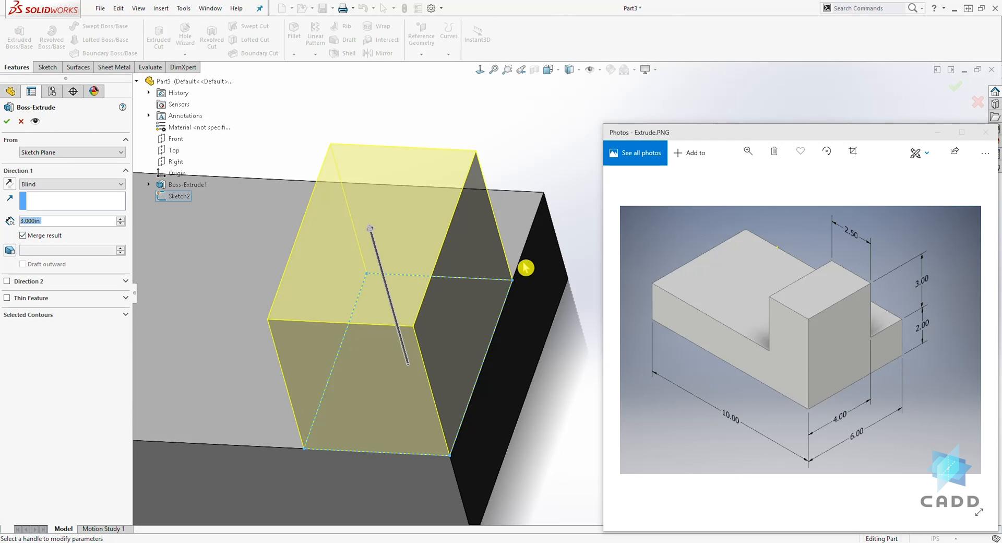
pyautogui.scroll(1, 533, 277)
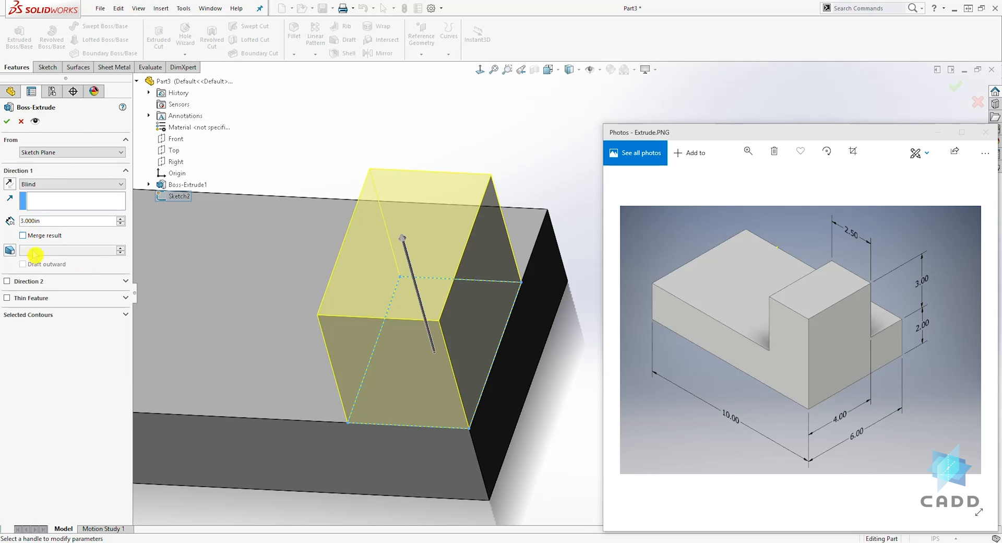
pyautogui.click(7, 123)
# - Examine the part's Solid Bodies list and the junction between the base and the raised block
pyautogui.moveTo(527, 376); pyautogui.dragTo(501, 167, button='middle')
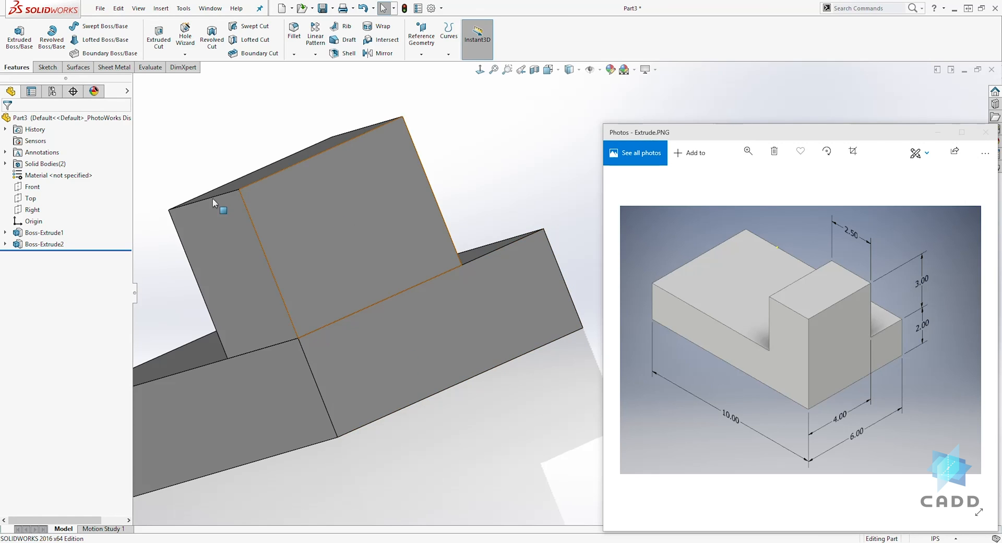
pyautogui.click(10, 165)
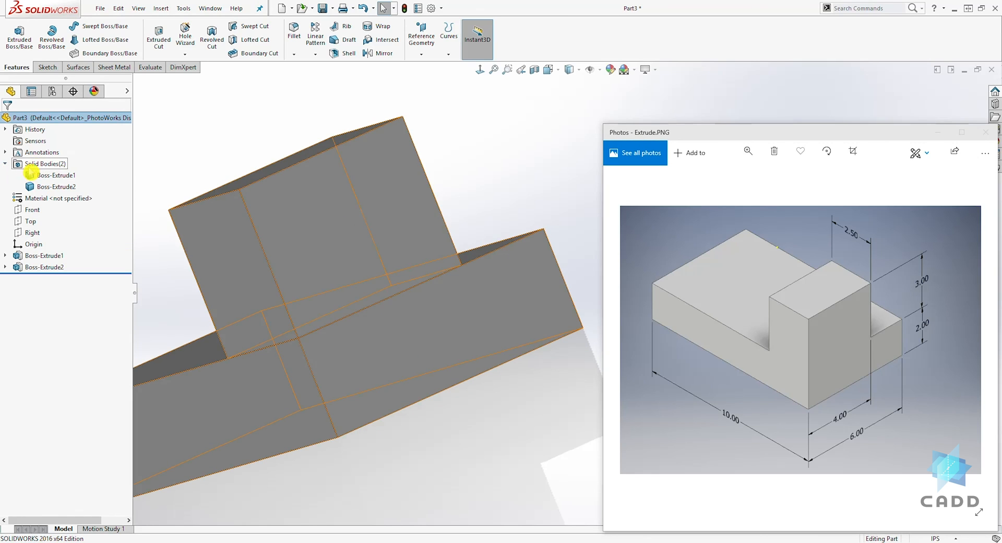
pyautogui.click(73, 187)
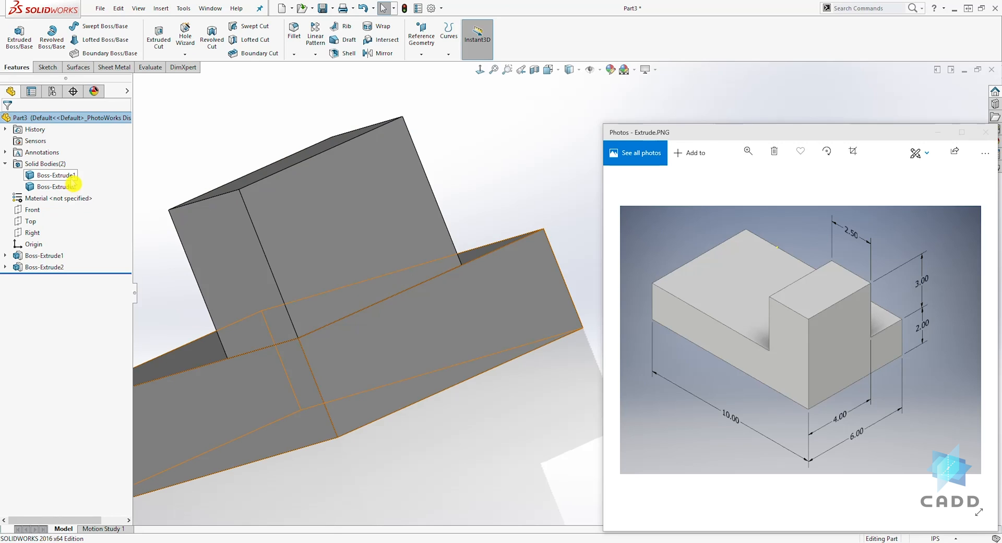
pyautogui.click(7, 164)
pyautogui.moveTo(155, 292); pyautogui.dragTo(476, 351, button='middle')
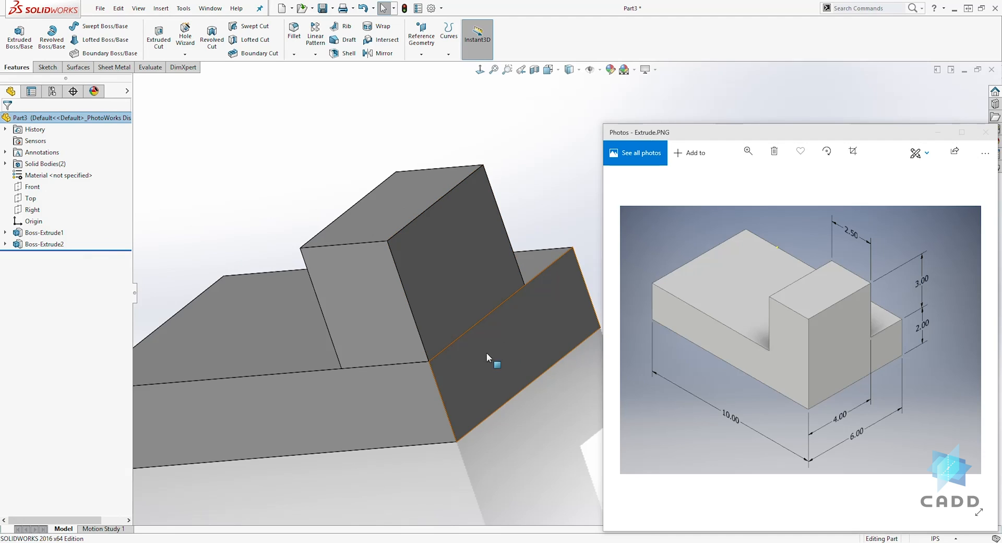
# - Edit the raised block's extrude feature and turn on Merge result to join it with the base
pyautogui.click(6, 244)
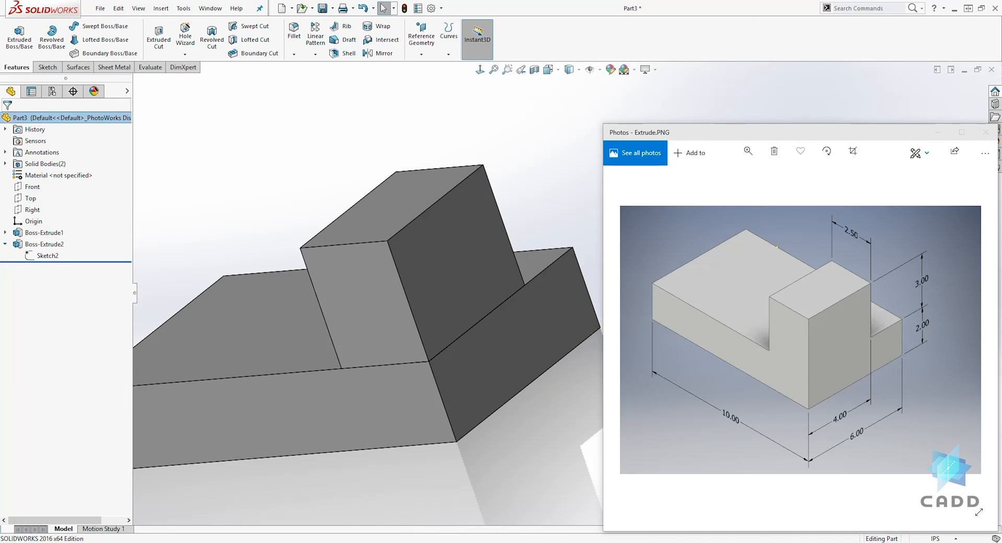
pyautogui.click(5, 243)
pyautogui.click(32, 244)
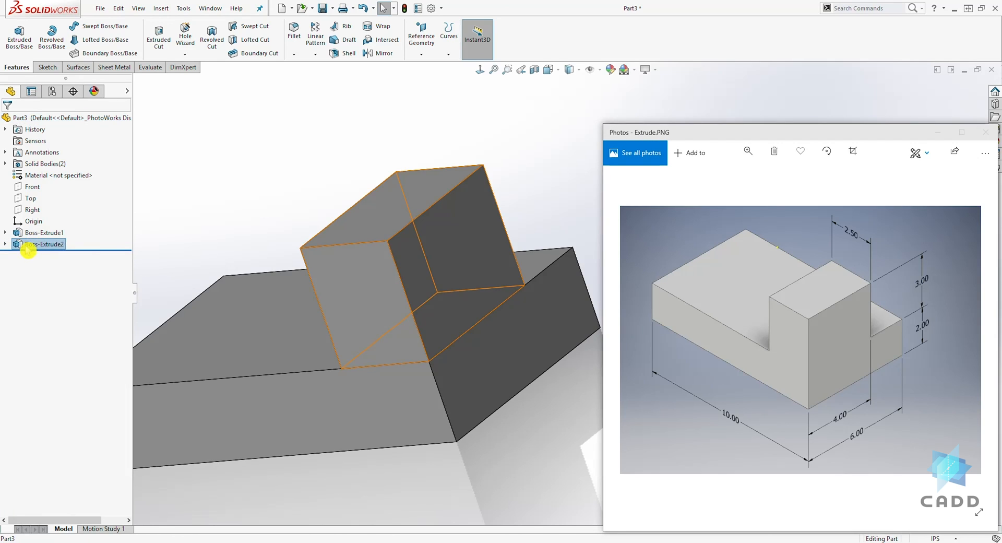
pyautogui.rightClick(27, 249)
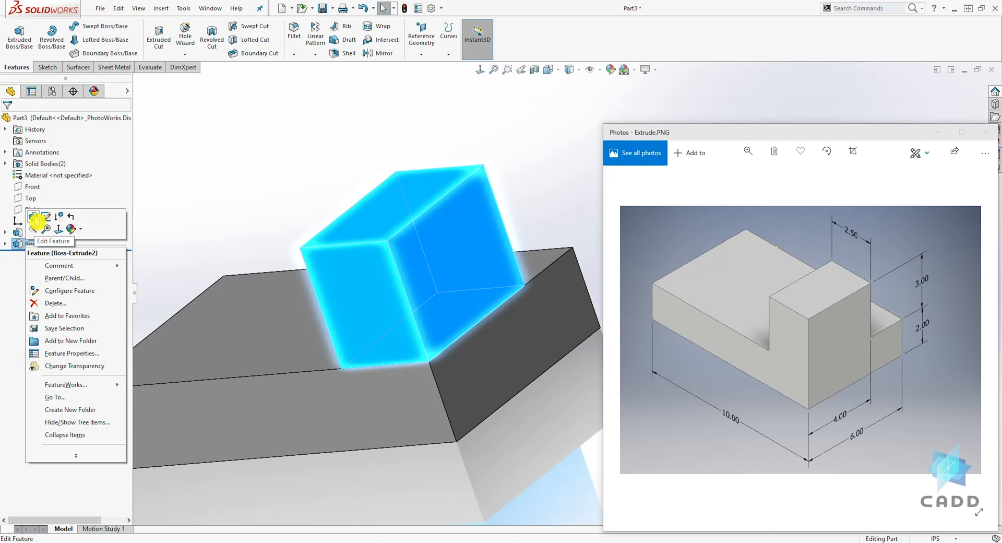
pyautogui.click(34, 217)
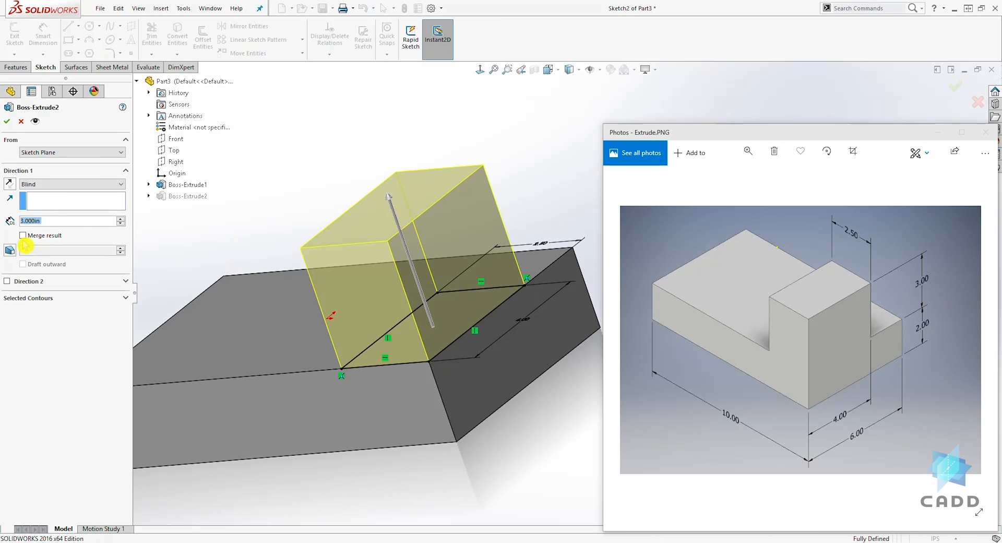
pyautogui.click(24, 236)
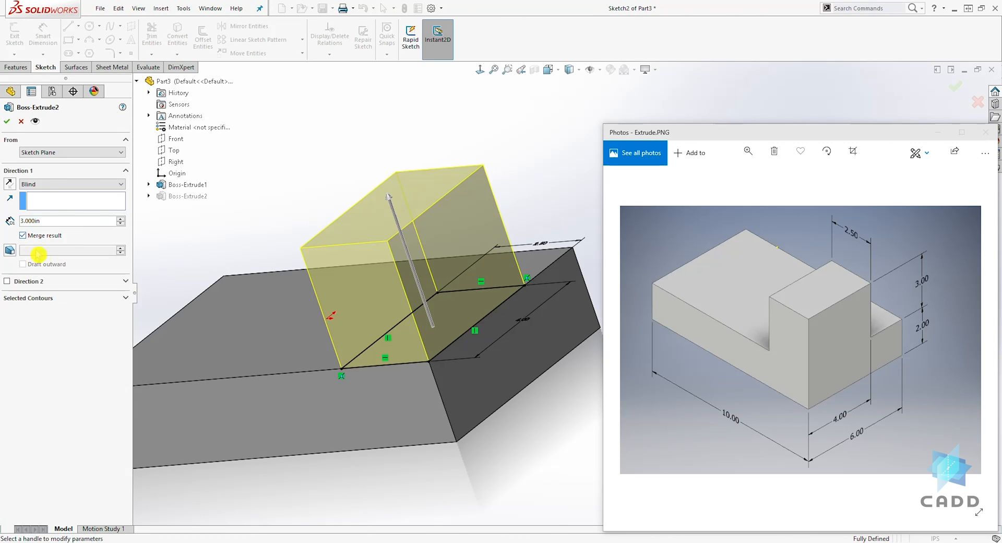
pyautogui.click(7, 122)
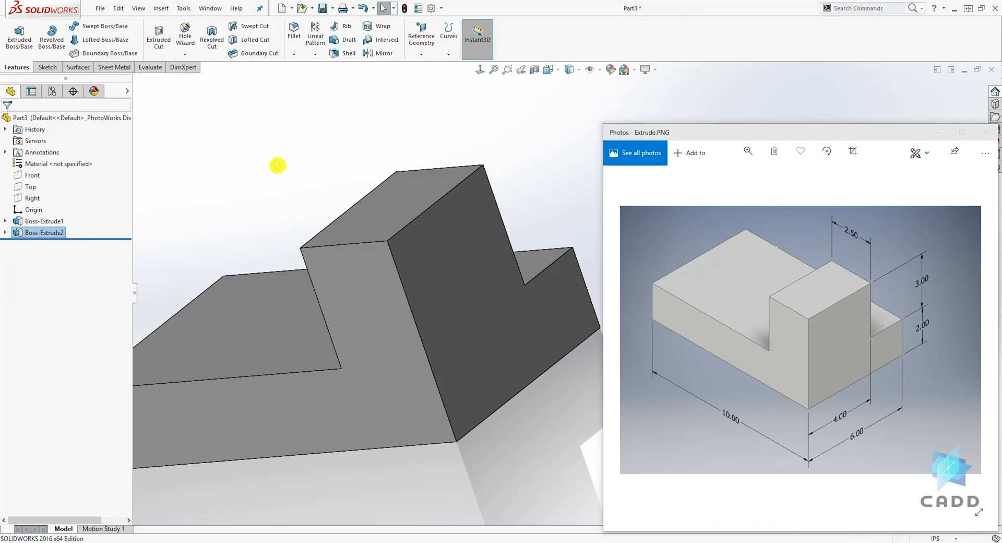
pyautogui.moveTo(474, 238); pyautogui.dragTo(375, 205, button='middle')
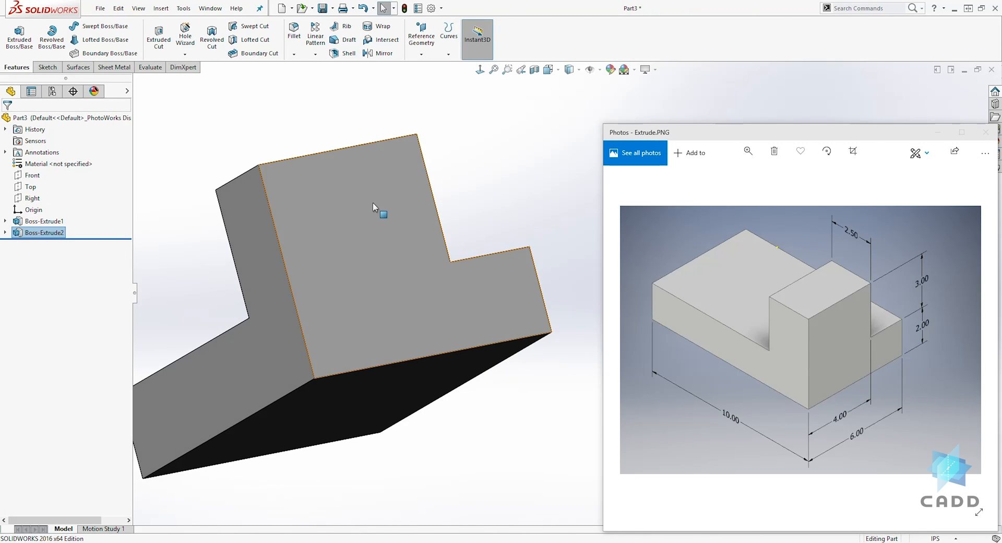
pyautogui.moveTo(417, 265); pyautogui.dragTo(506, 277, button='middle')
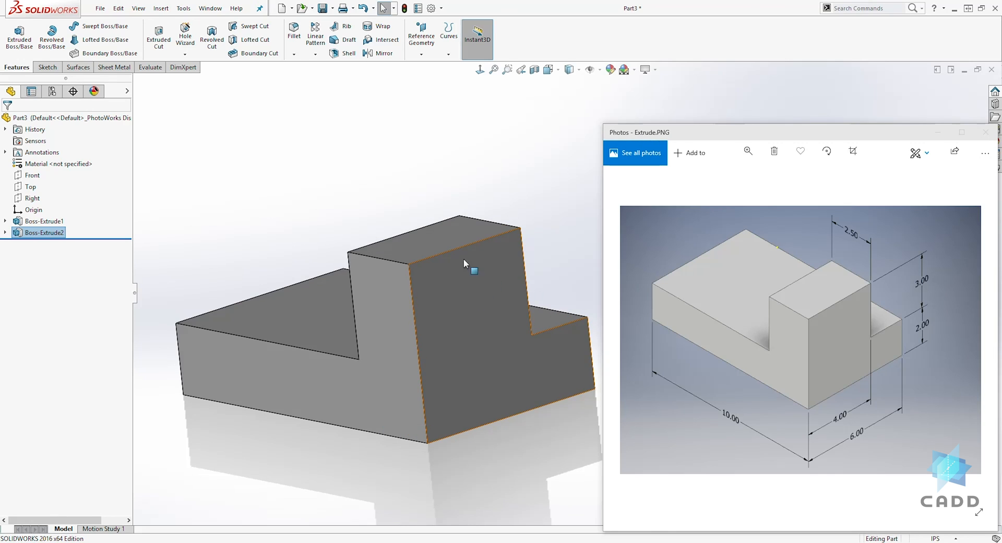
pyautogui.click(289, 189)
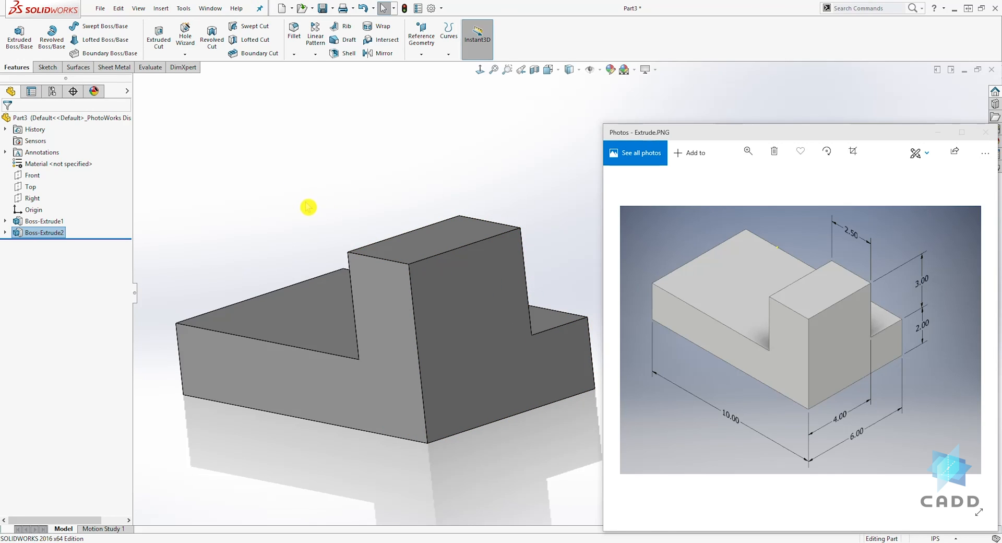